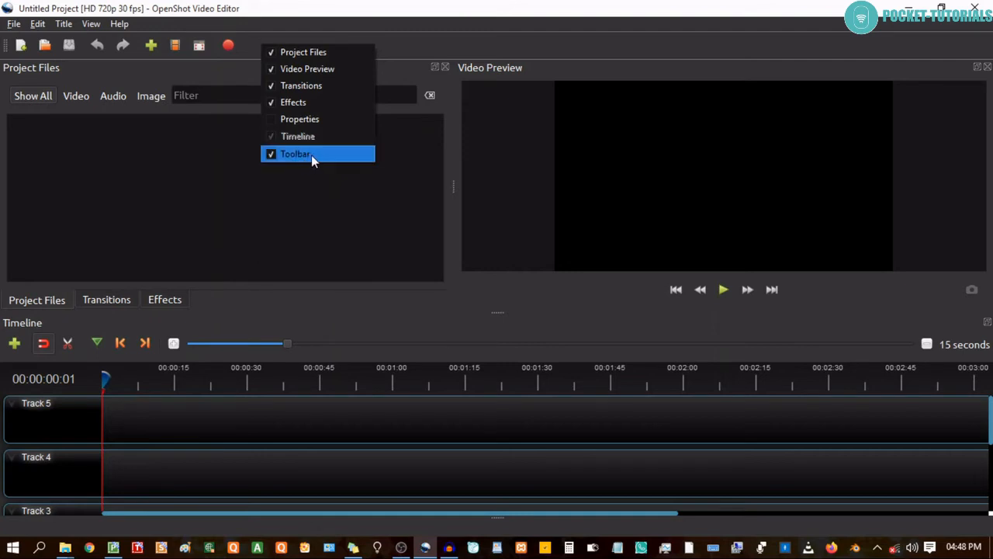
pyautogui.click(396, 47)
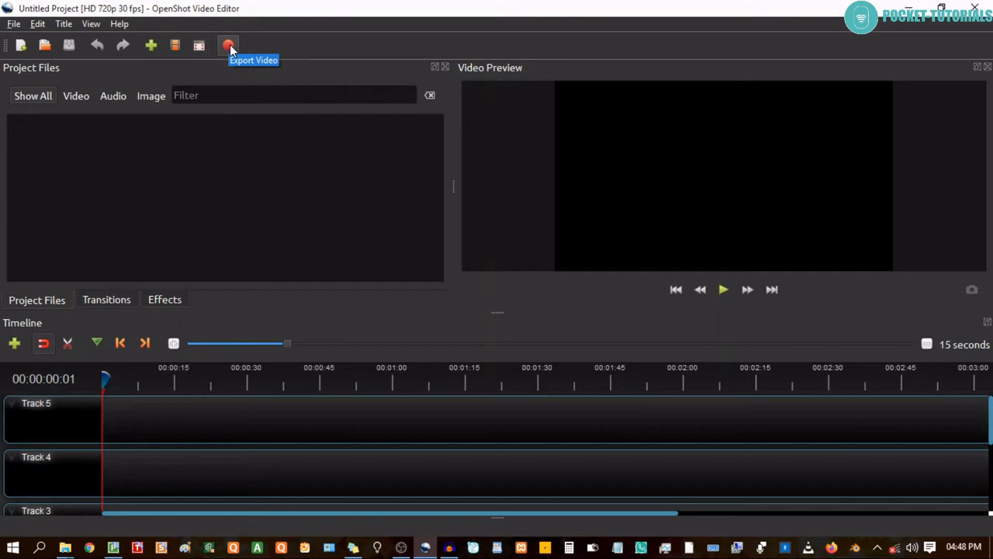
pyautogui.rightClick(280, 43)
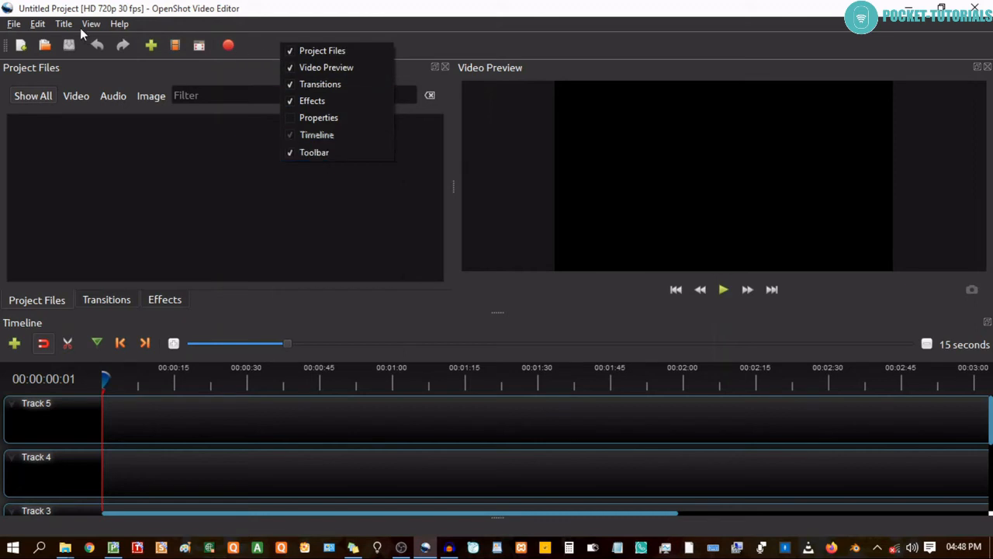
pyautogui.click(11, 27)
pyautogui.click(38, 24)
pyautogui.click(66, 25)
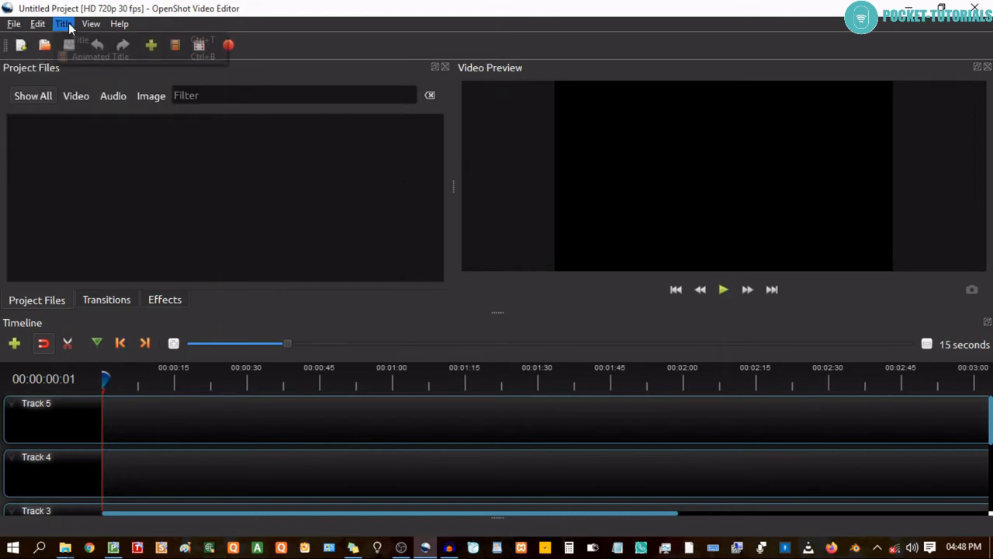
pyautogui.click(88, 26)
pyautogui.click(128, 24)
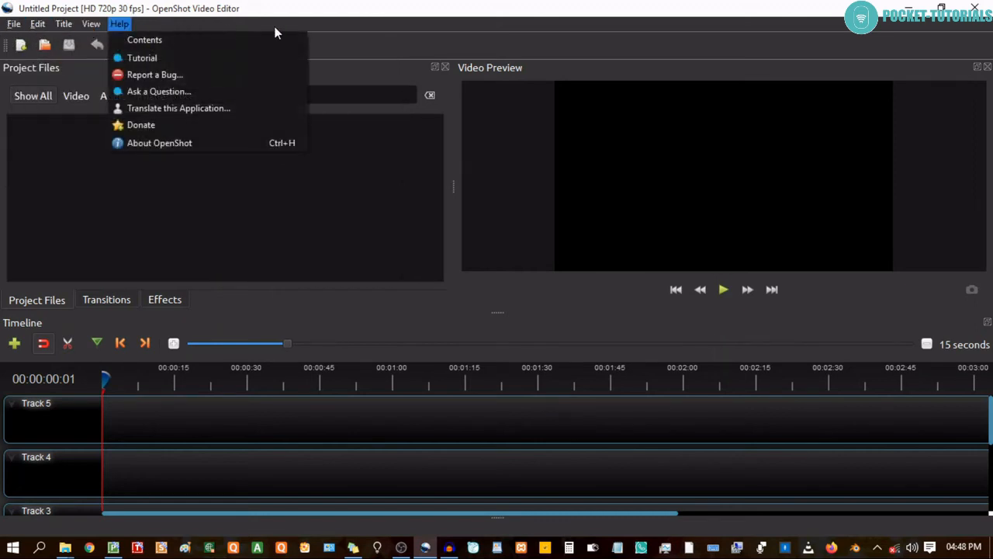
pyautogui.click(349, 28)
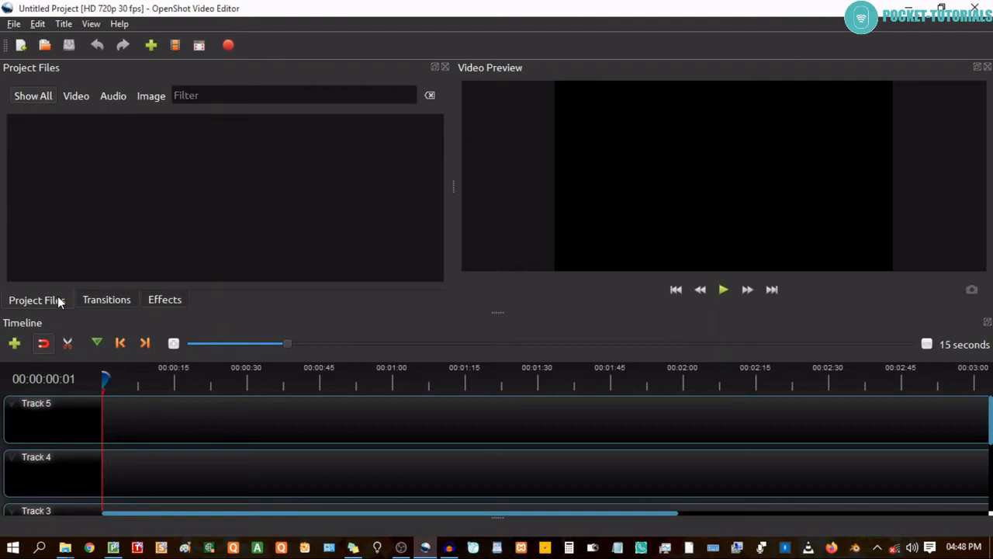
pyautogui.rightClick(43, 156)
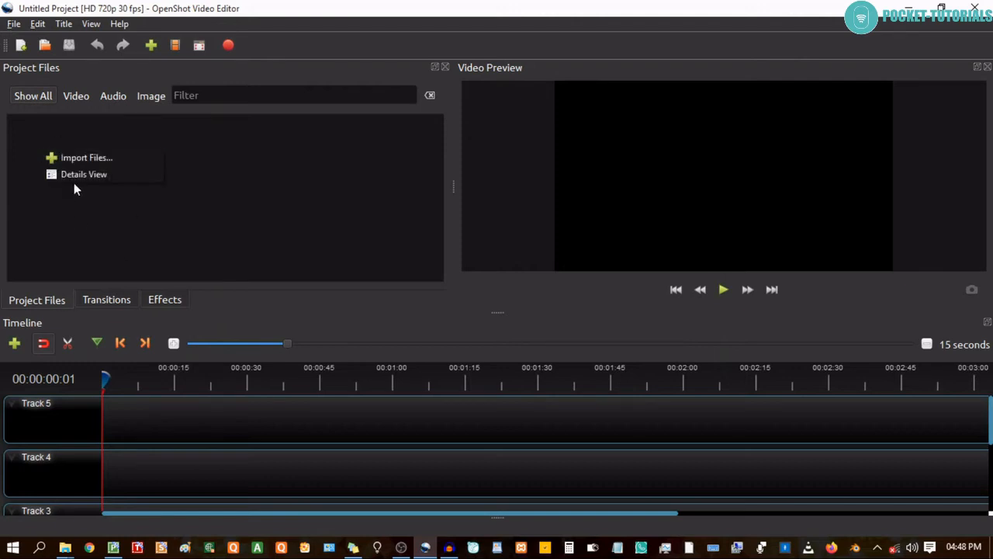
pyautogui.click(101, 158)
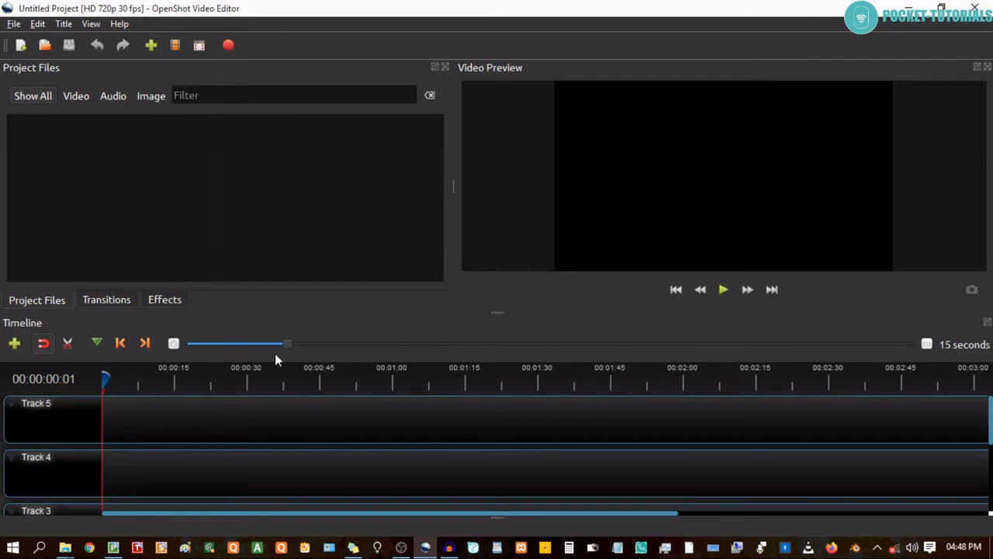
# Zoom the timeline scale out to 120 seconds and back in to 3 seconds.
pyautogui.moveTo(290, 343); pyautogui.dragTo(449, 342)
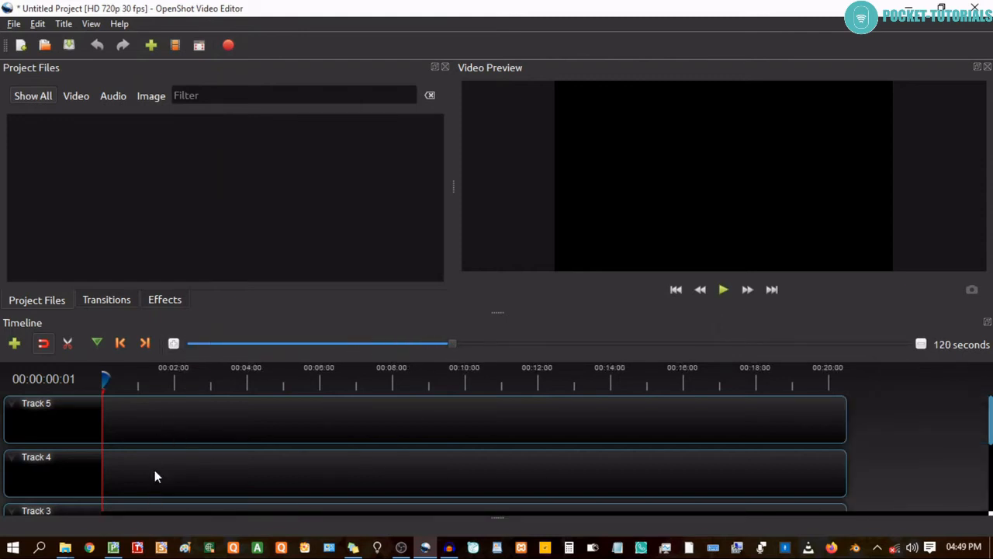
pyautogui.moveTo(455, 342); pyautogui.dragTo(224, 342)
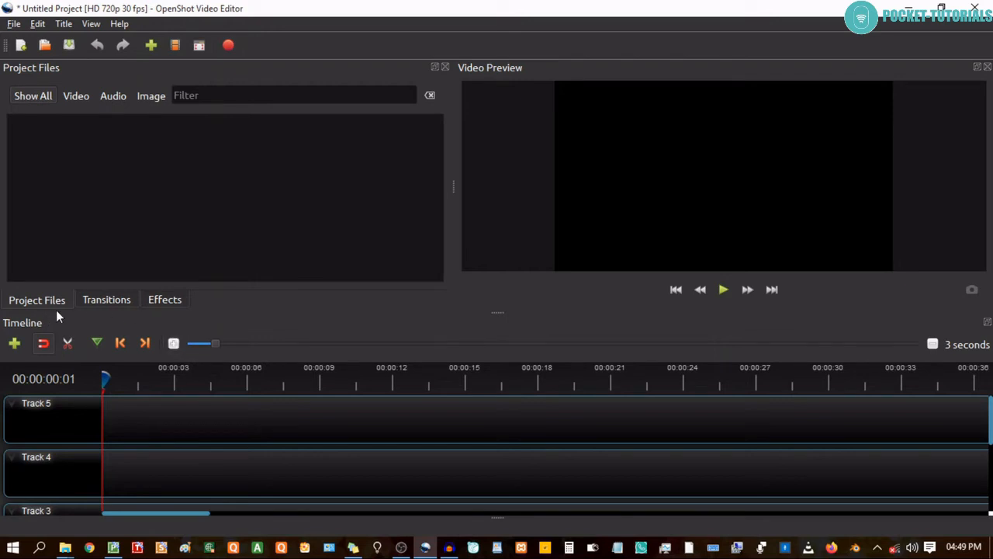
# Examine the transitions and effects libraries and the options available for Track 2, ending back at the project files.
pyautogui.click(115, 299)
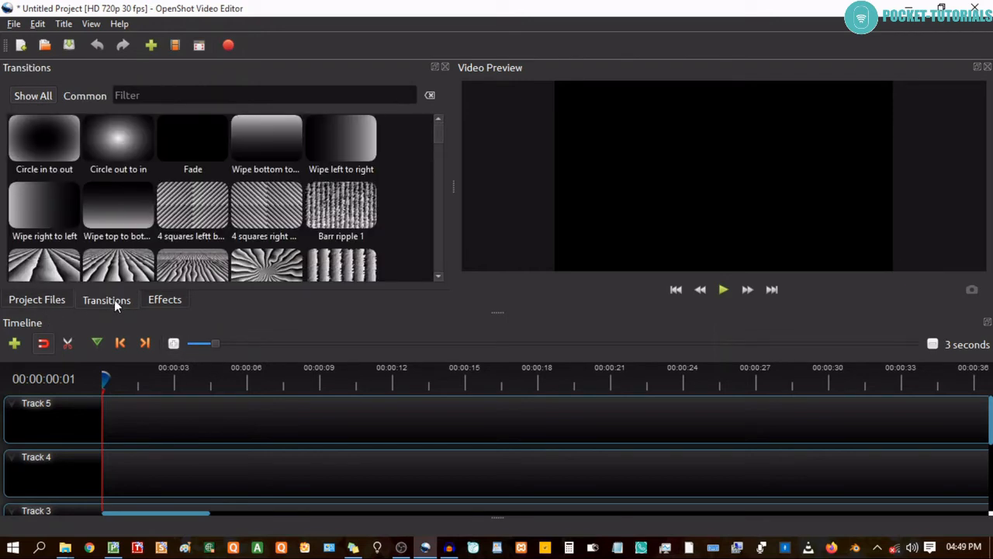
pyautogui.click(170, 301)
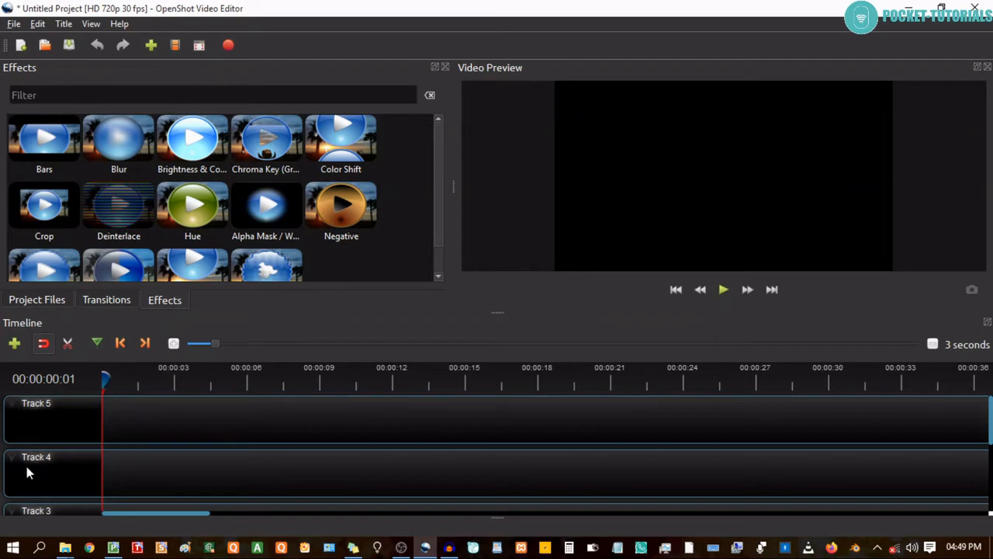
pyautogui.scroll(-3, 133, 473)
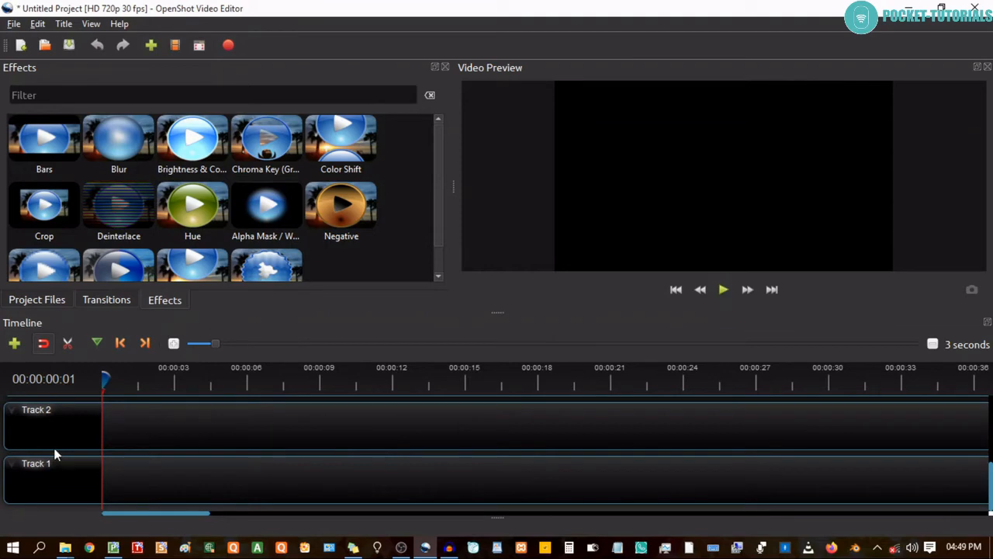
pyautogui.rightClick(10, 411)
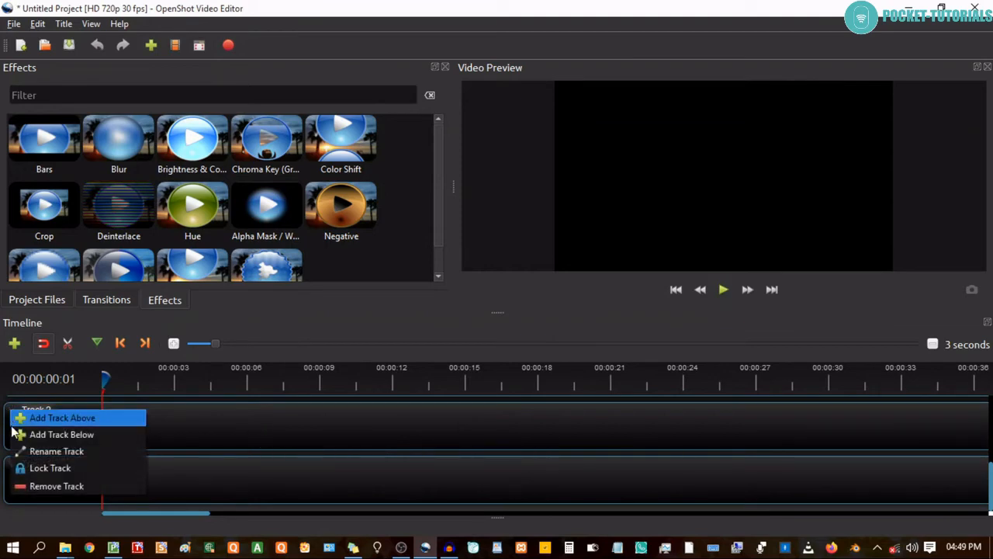
pyautogui.click(237, 427)
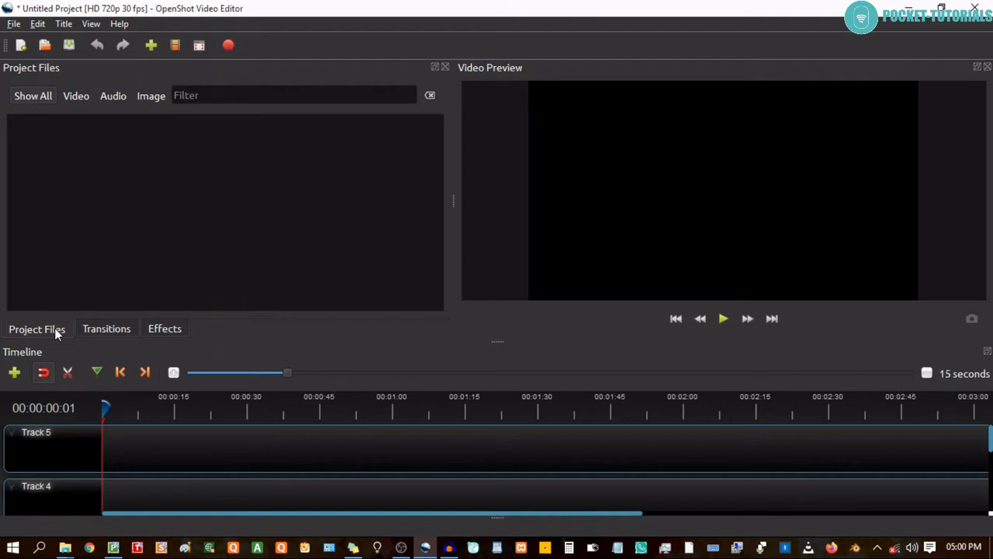
pyautogui.click(126, 329)
pyautogui.click(171, 329)
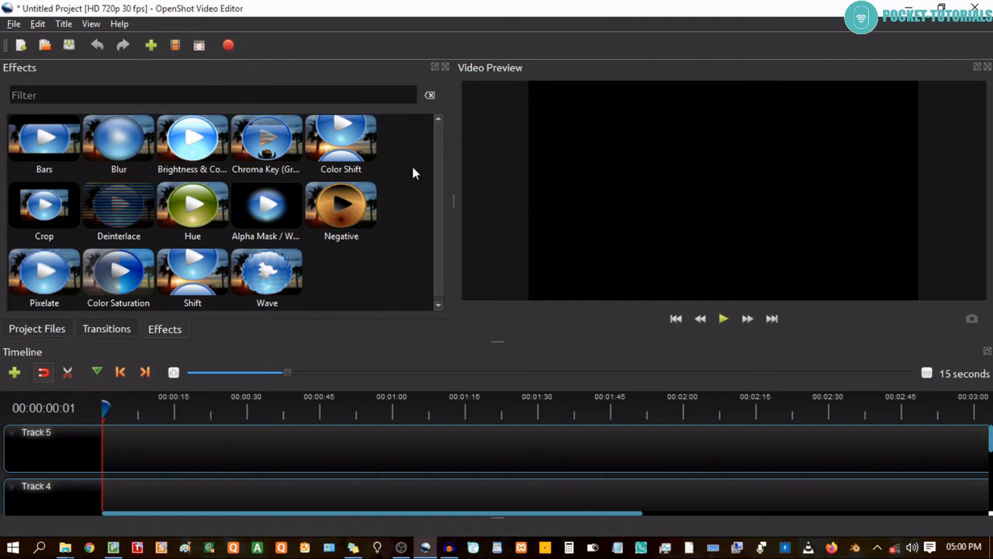
pyautogui.click(65, 328)
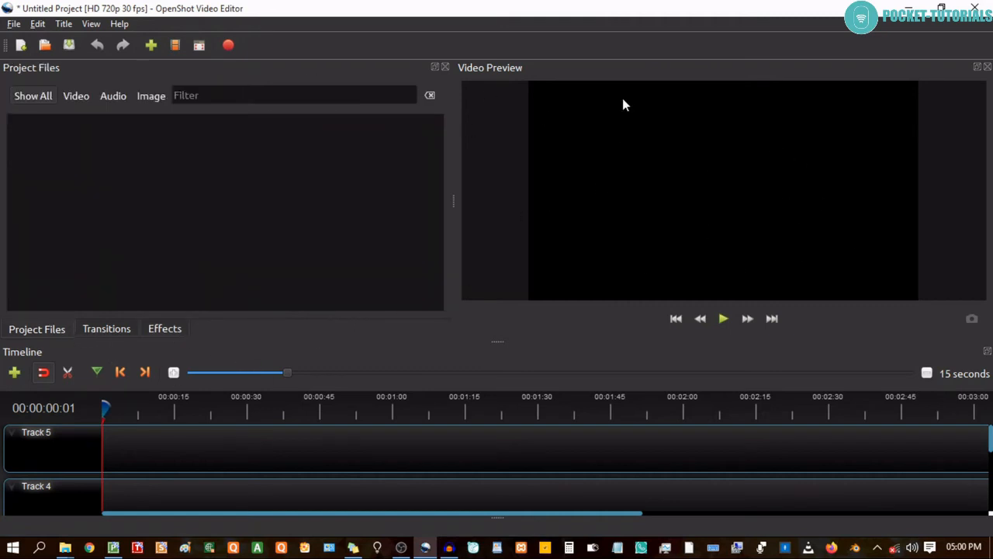
# Close the Project Files, Transitions, Effects and Video Preview panels so only the timeline remains.
pyautogui.click(444, 67)
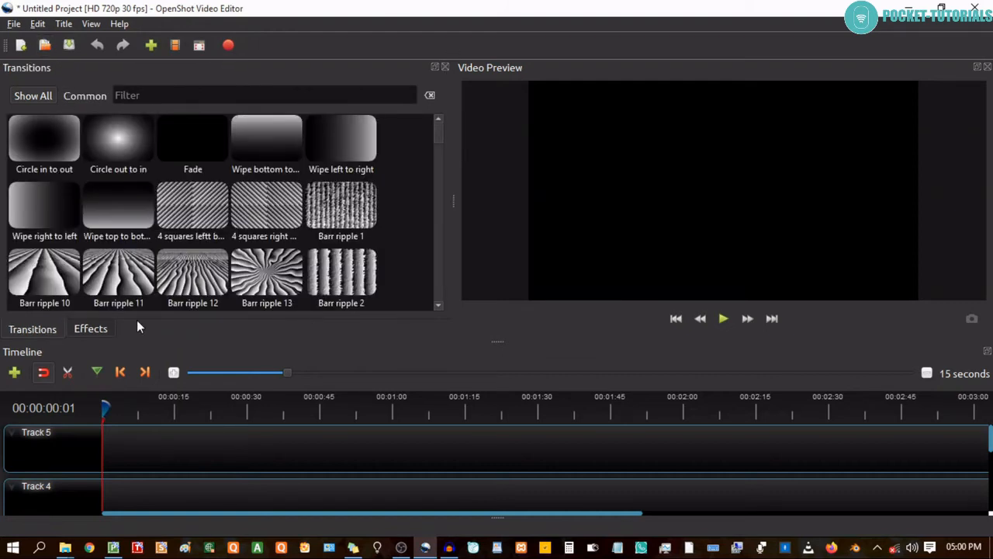
pyautogui.click(446, 67)
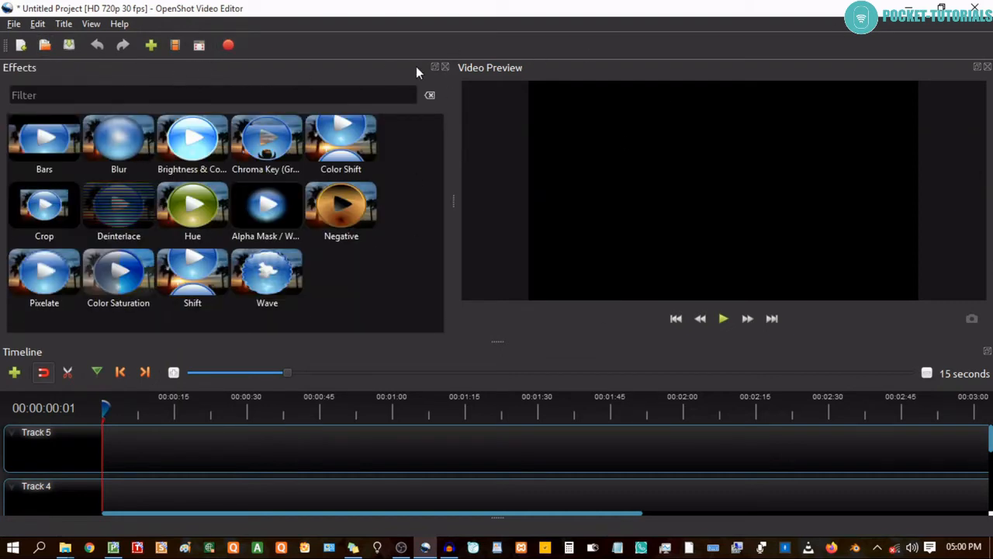
pyautogui.click(446, 67)
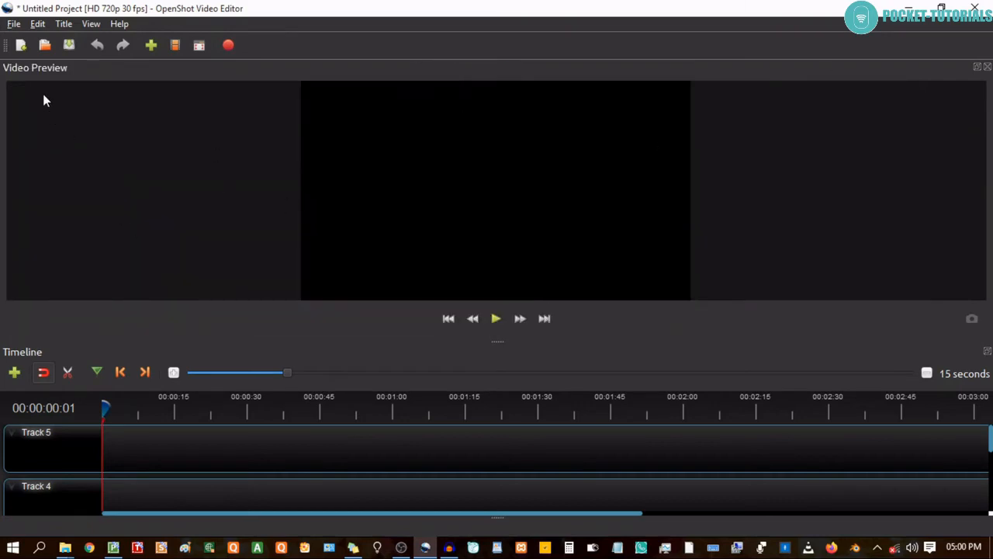
pyautogui.click(987, 67)
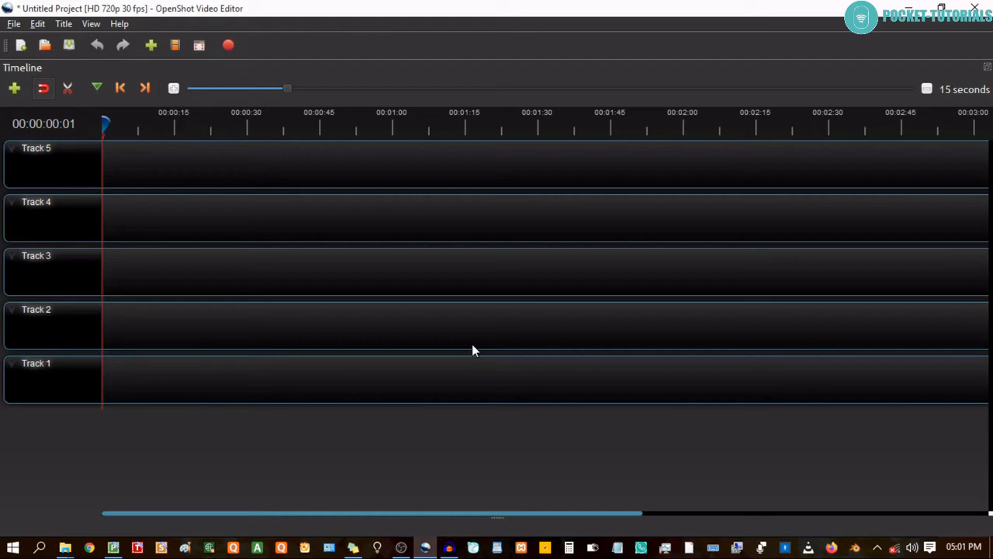
# Restore the closed panels by switching the layout to Simple View.
pyautogui.click(91, 25)
pyautogui.moveTo(123, 75)
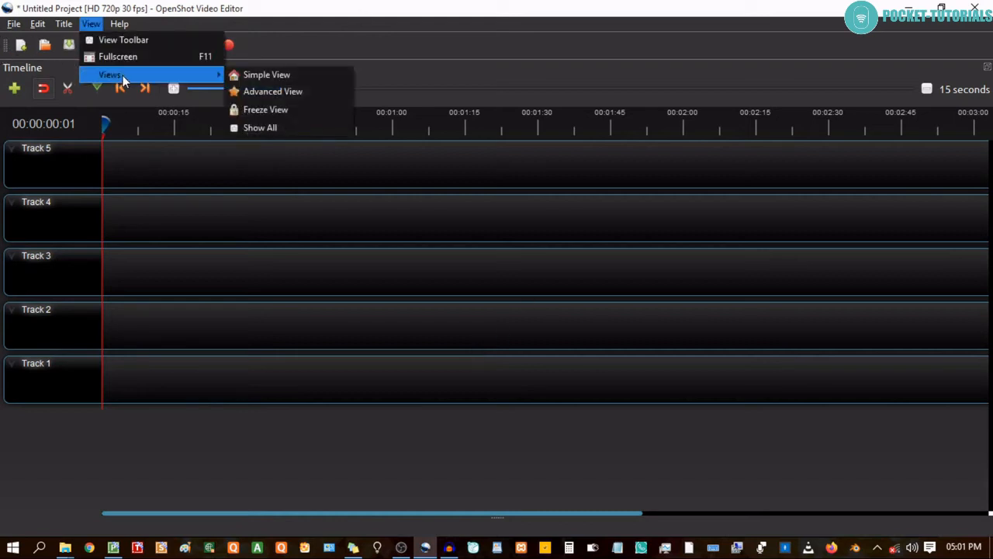
pyautogui.click(301, 77)
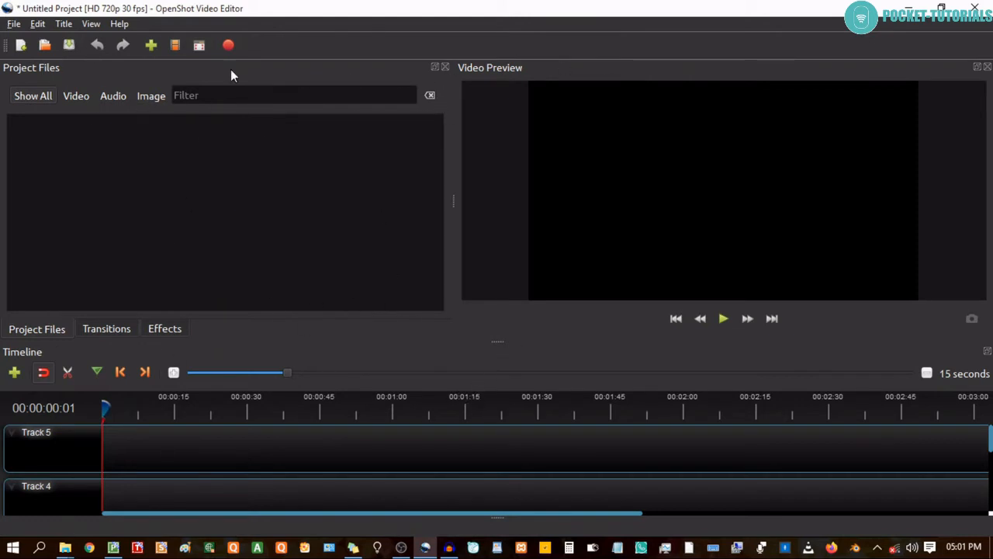
# Close the Video Preview panel and look through the widened transitions and effects libraries.
pyautogui.click(988, 67)
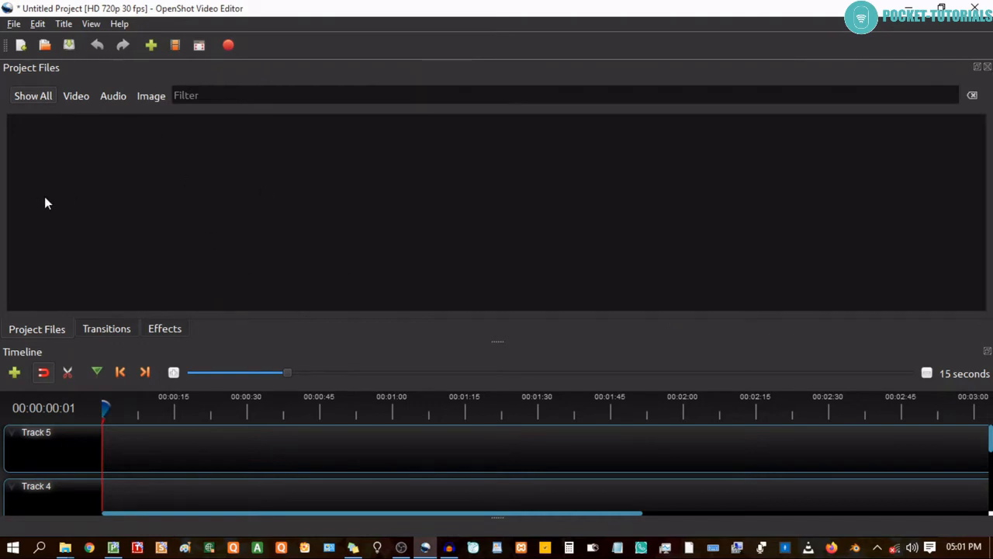
pyautogui.click(106, 329)
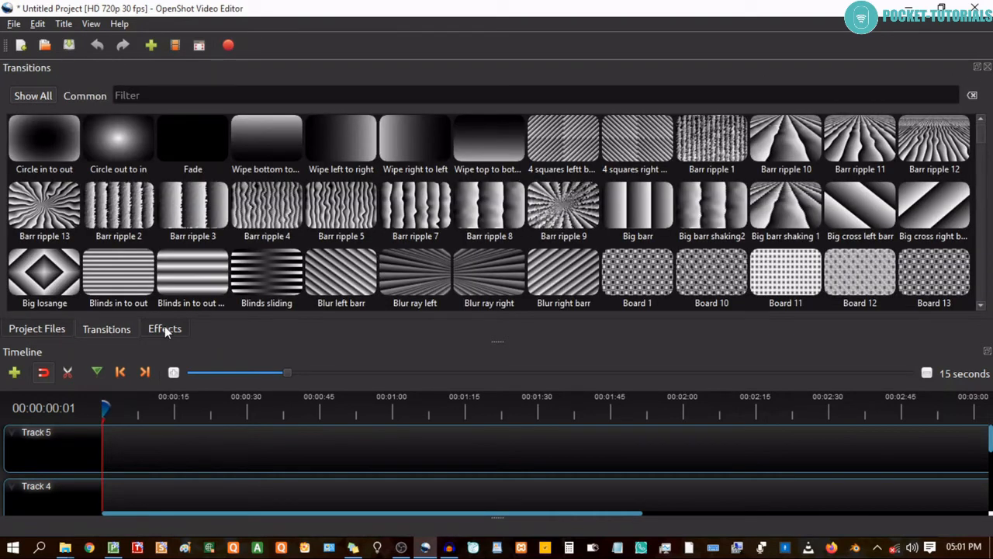
pyautogui.click(165, 329)
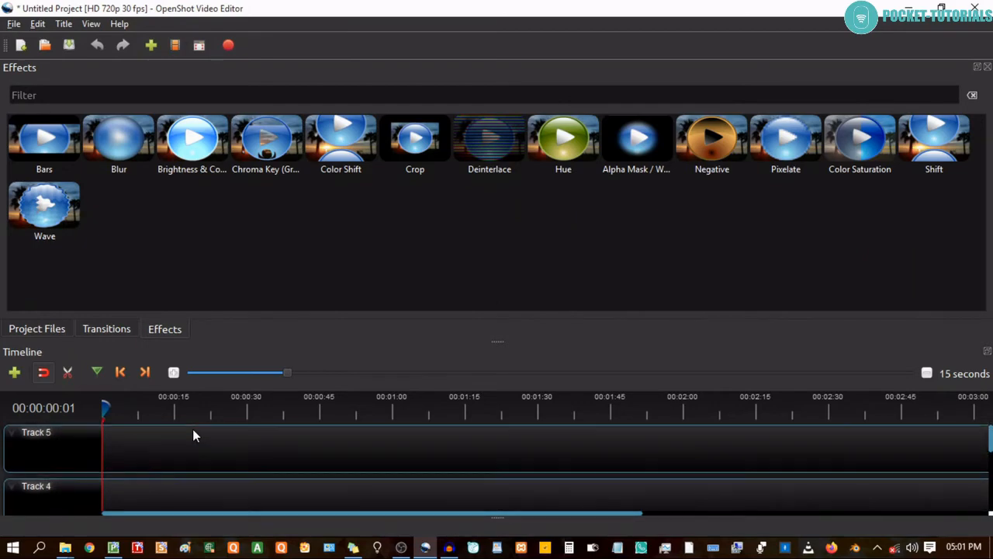
# Reset the workspace to Simple View to bring back the video preview.
pyautogui.click(92, 24)
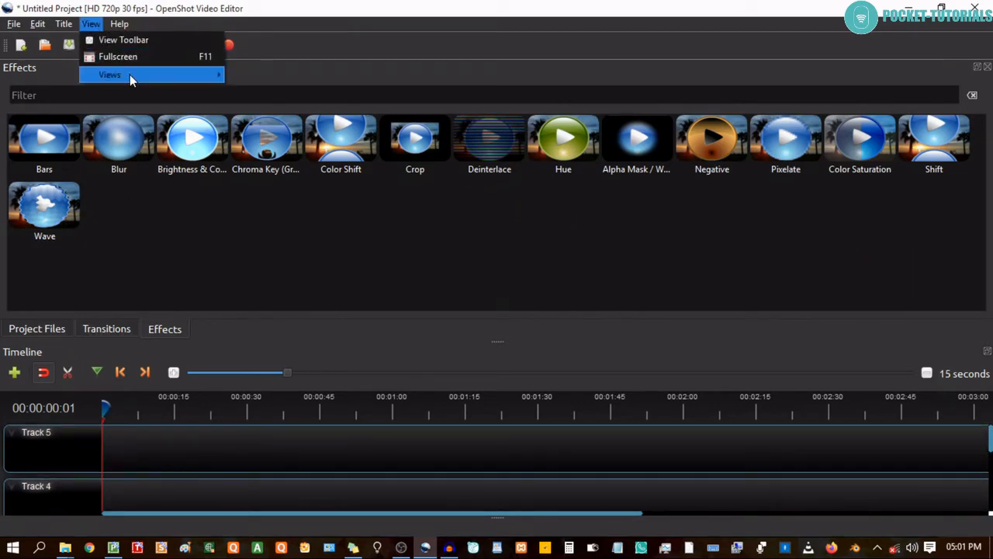
pyautogui.moveTo(130, 75)
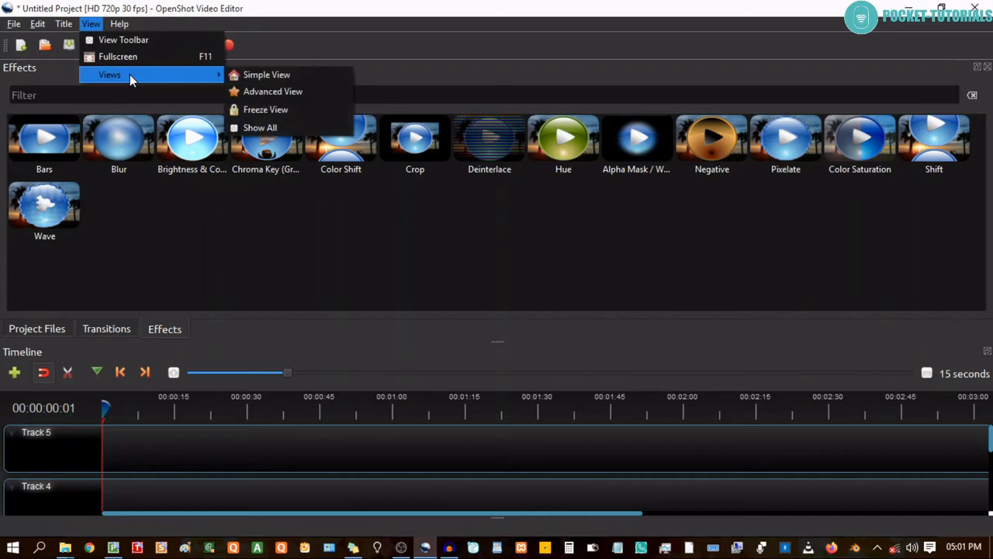
pyautogui.click(263, 74)
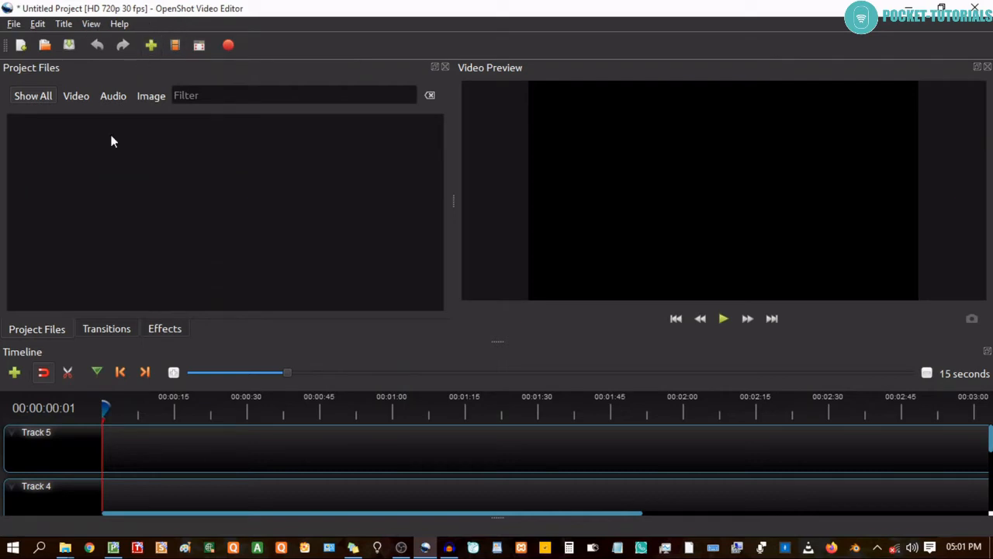
pyautogui.click(92, 24)
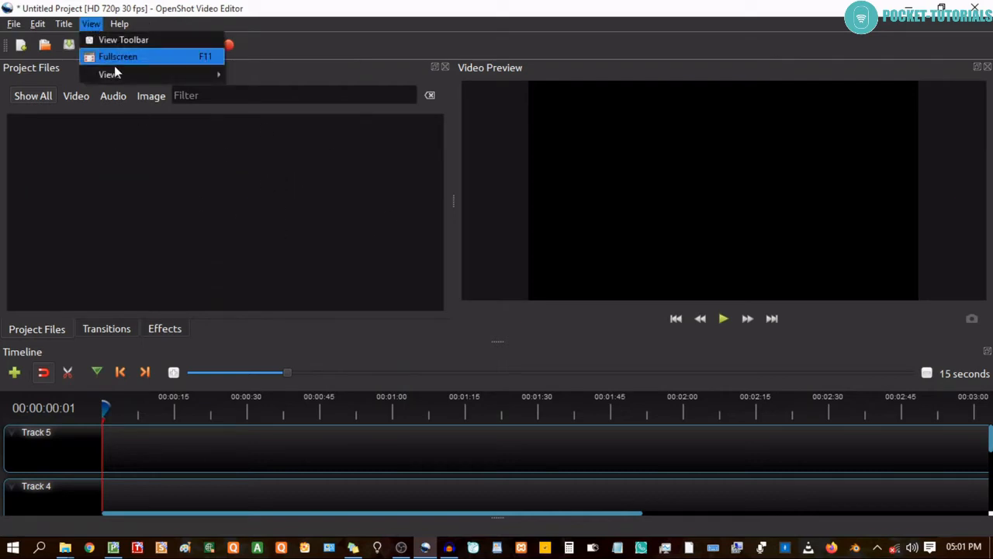
pyautogui.moveTo(107, 75)
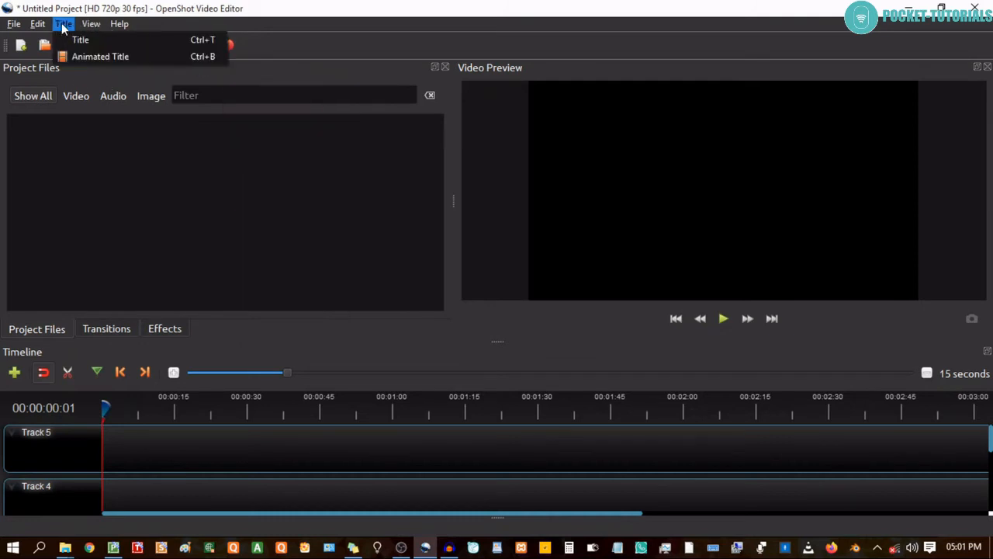
pyautogui.moveTo(41, 28)
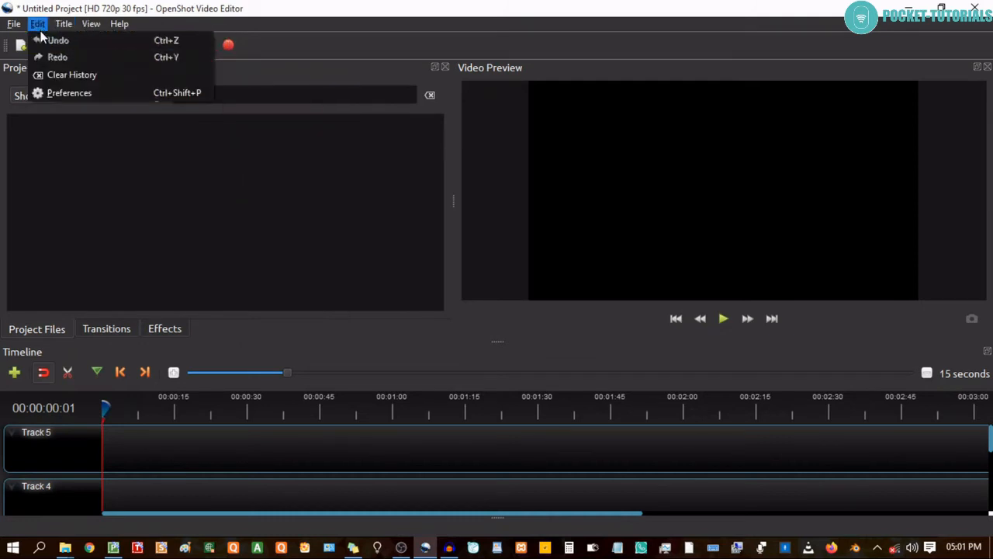
pyautogui.click(115, 164)
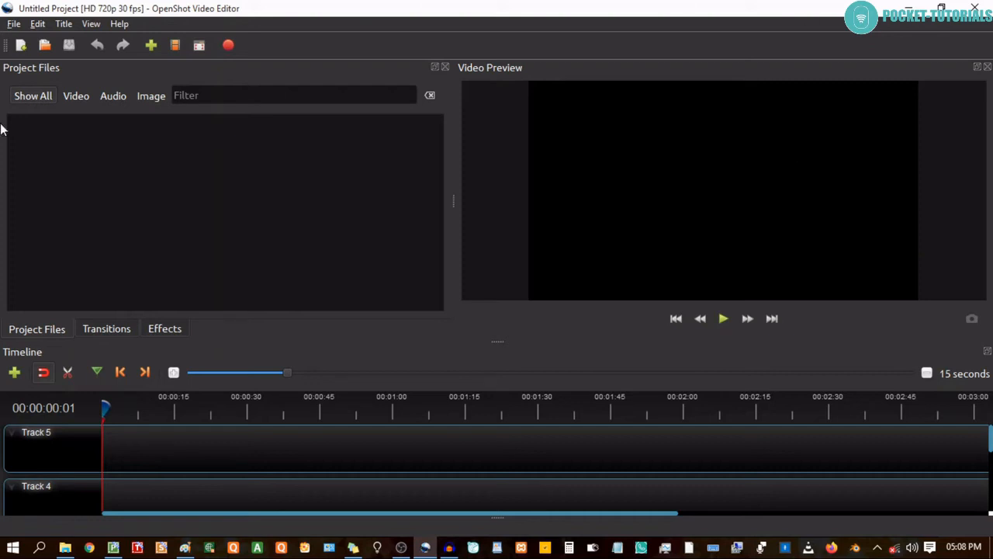
# Set the interface language to Italiano (it) in the preferences and close the program for the change to take effect.
pyautogui.click(37, 26)
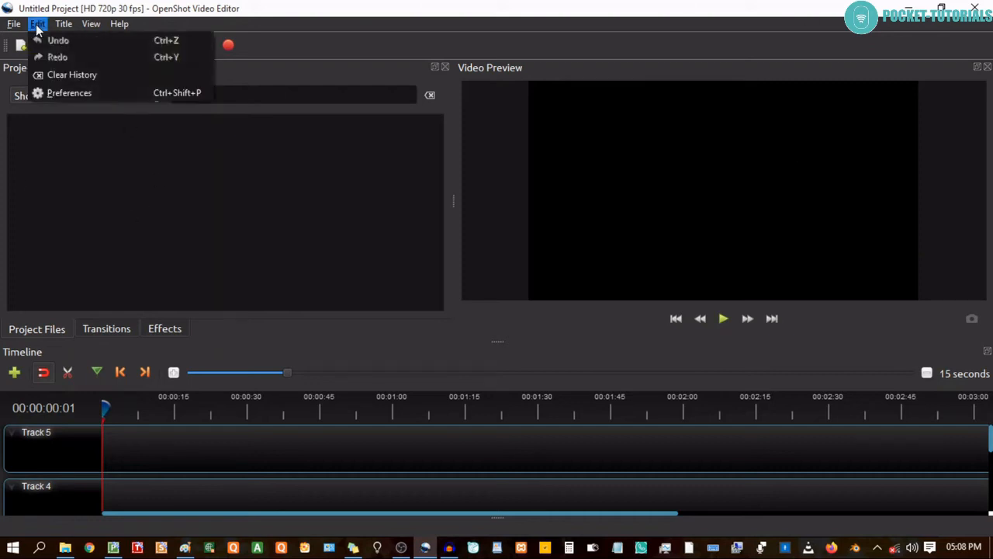
pyautogui.click(68, 91)
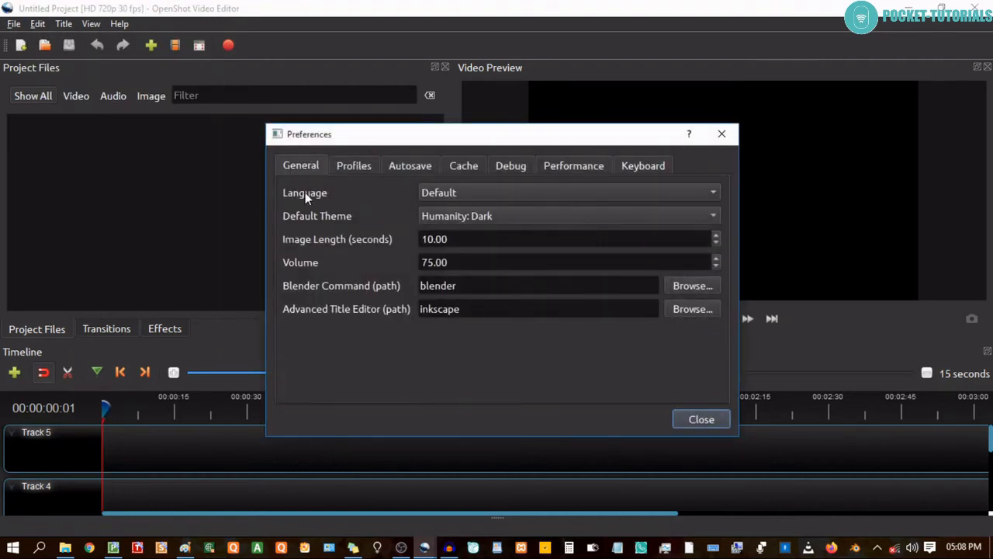
pyautogui.click(711, 192)
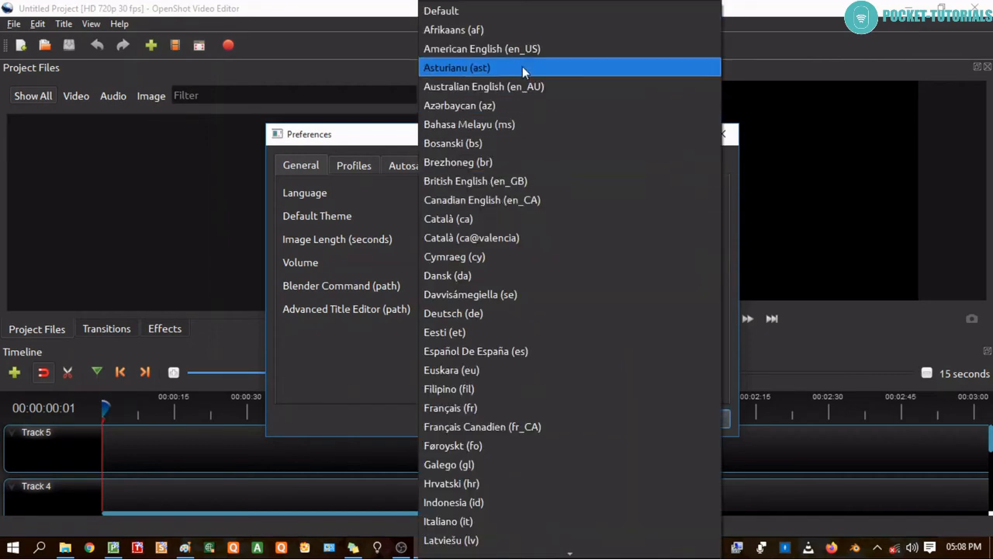
pyautogui.scroll(-6, 461, 335)
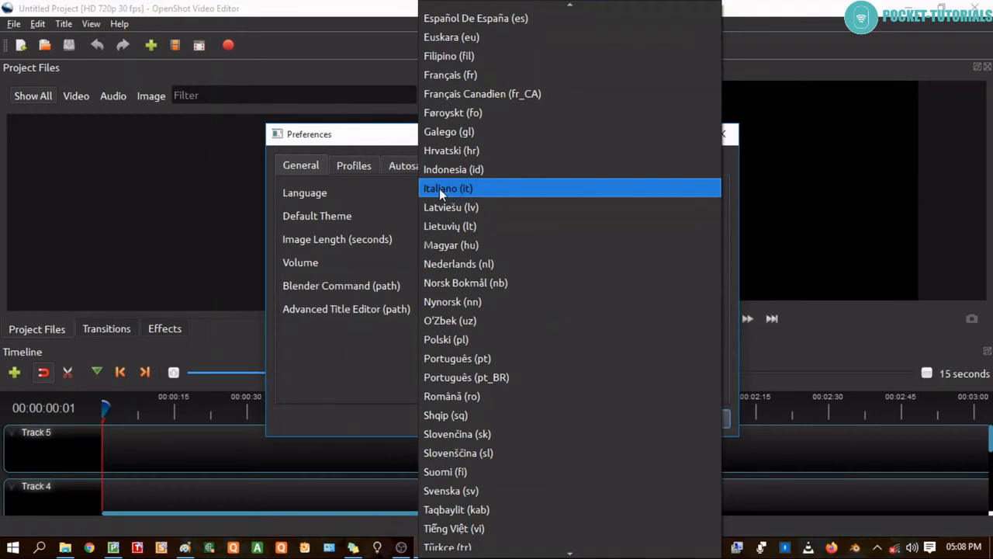
pyautogui.click(440, 189)
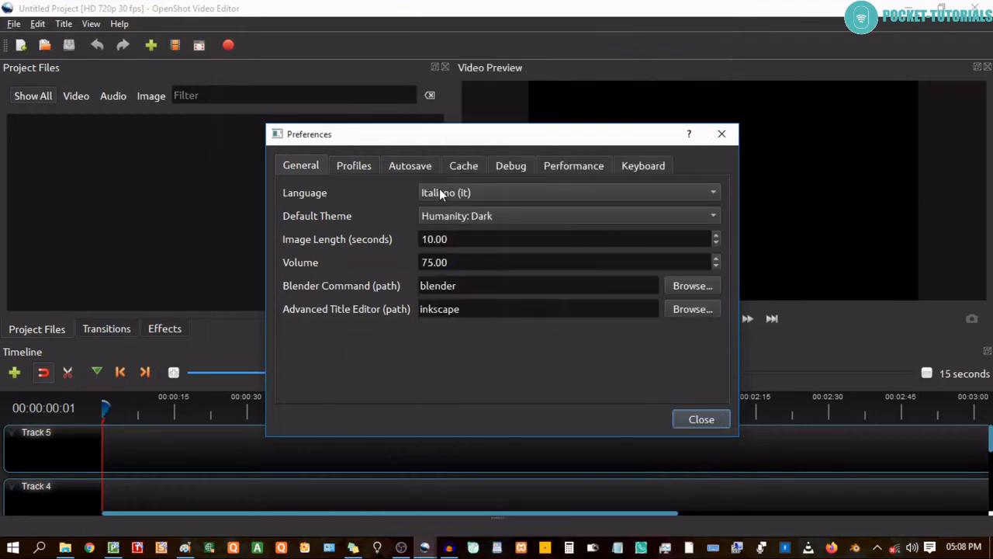
pyautogui.click(684, 420)
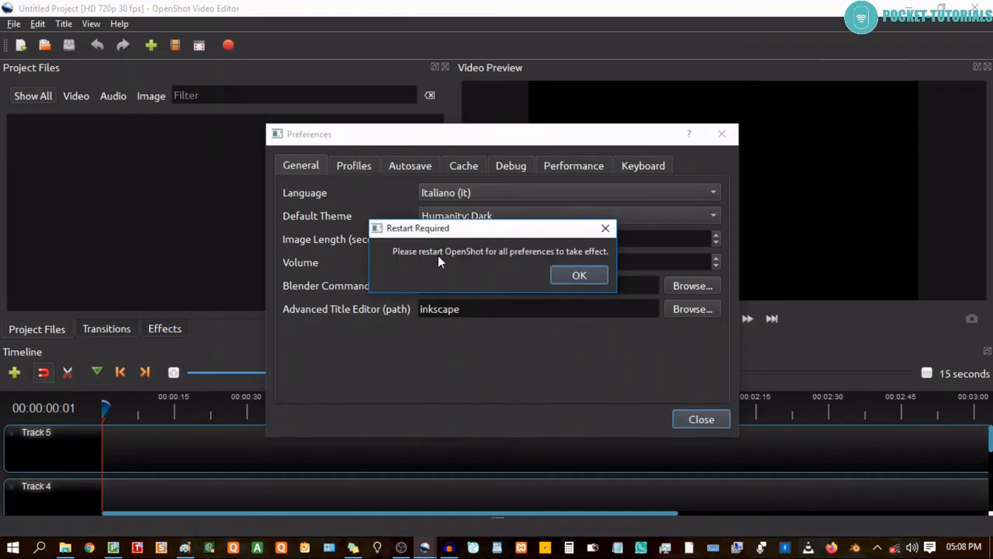
pyautogui.click(574, 275)
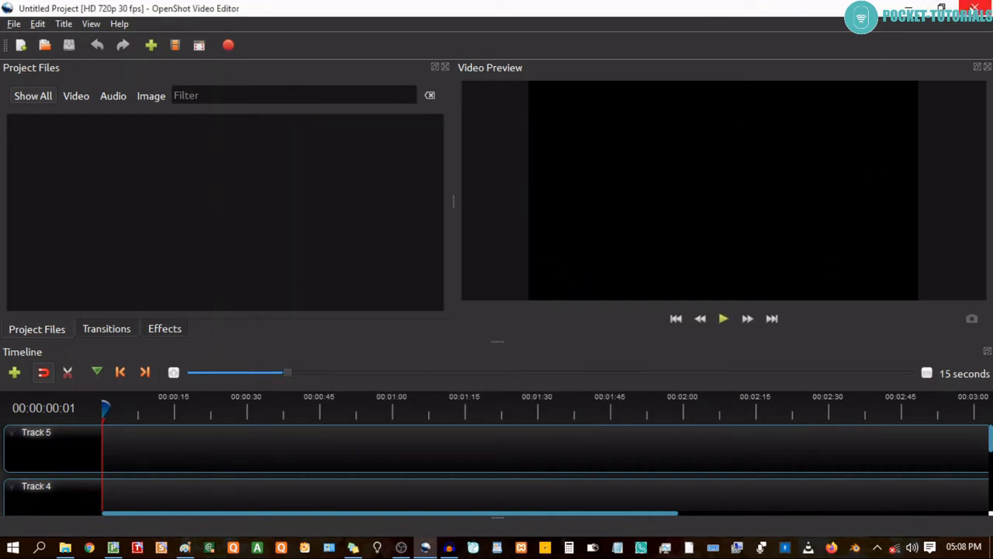
pyautogui.click(973, 8)
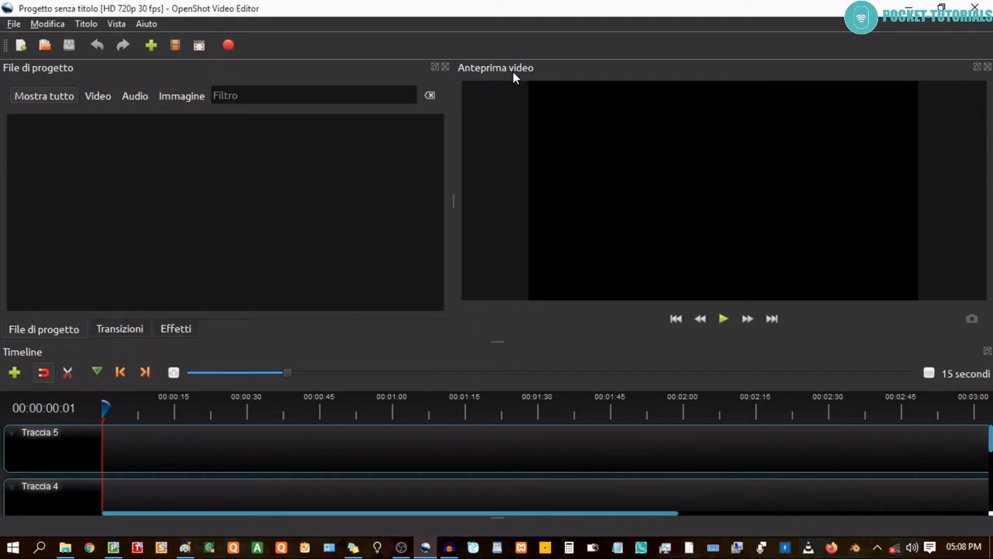
# Look through the translated transitions, effects and project files panels.
pyautogui.click(115, 330)
pyautogui.click(184, 328)
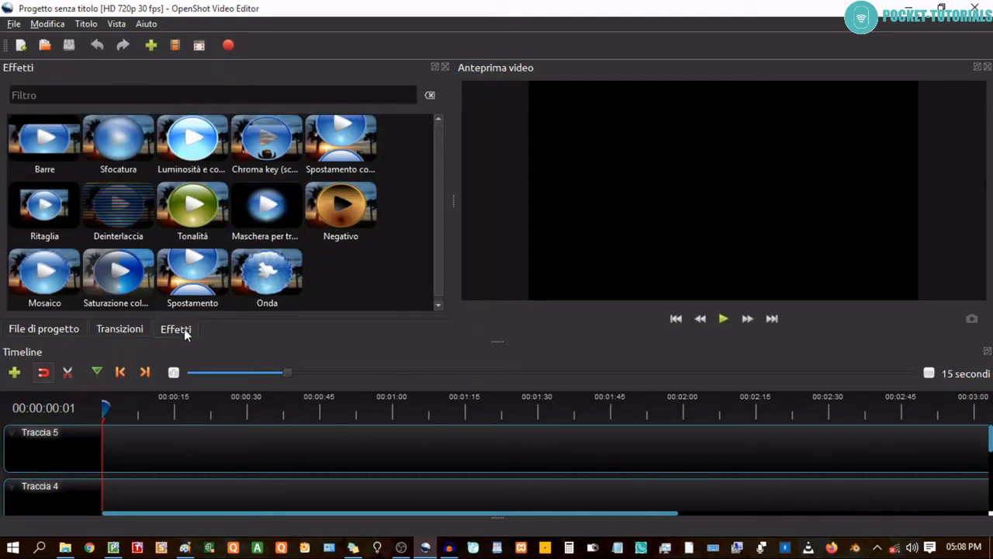
pyautogui.click(121, 329)
pyautogui.click(58, 329)
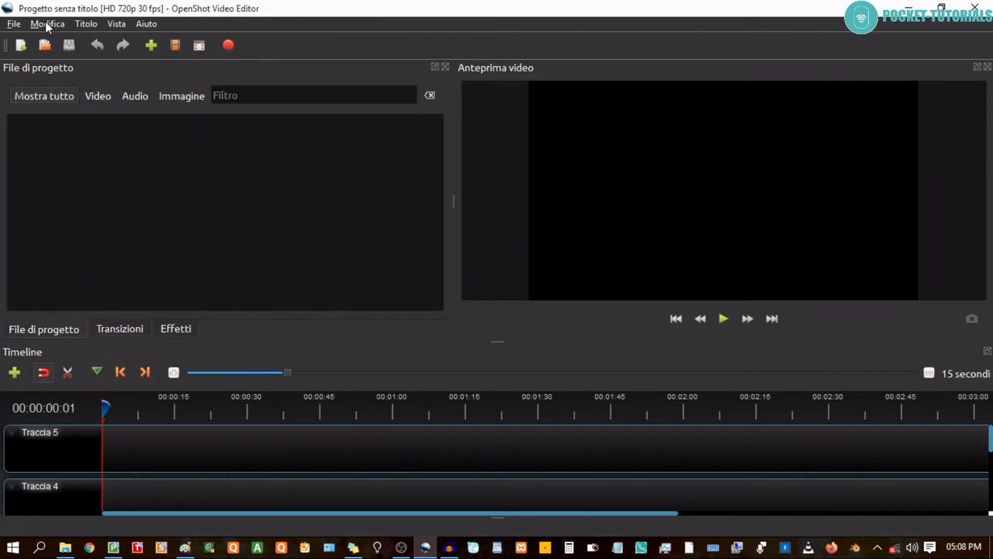
# Set the interface language back to the default in the preferences and check the transitions and effects panels.
pyautogui.click(47, 24)
pyautogui.click(58, 93)
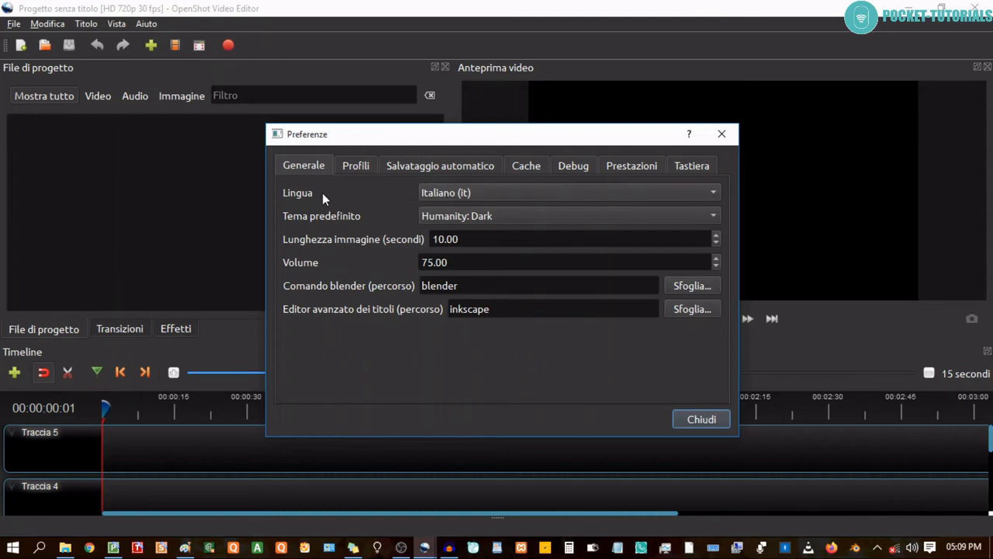
pyautogui.click(518, 192)
pyautogui.scroll(4, 473, 47)
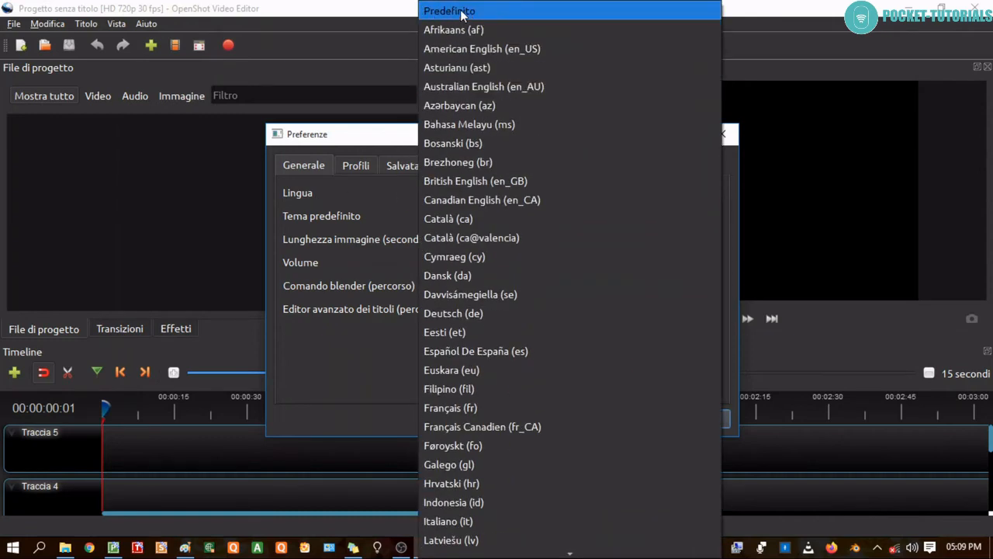
pyautogui.click(447, 11)
pyautogui.click(695, 420)
pyautogui.click(571, 279)
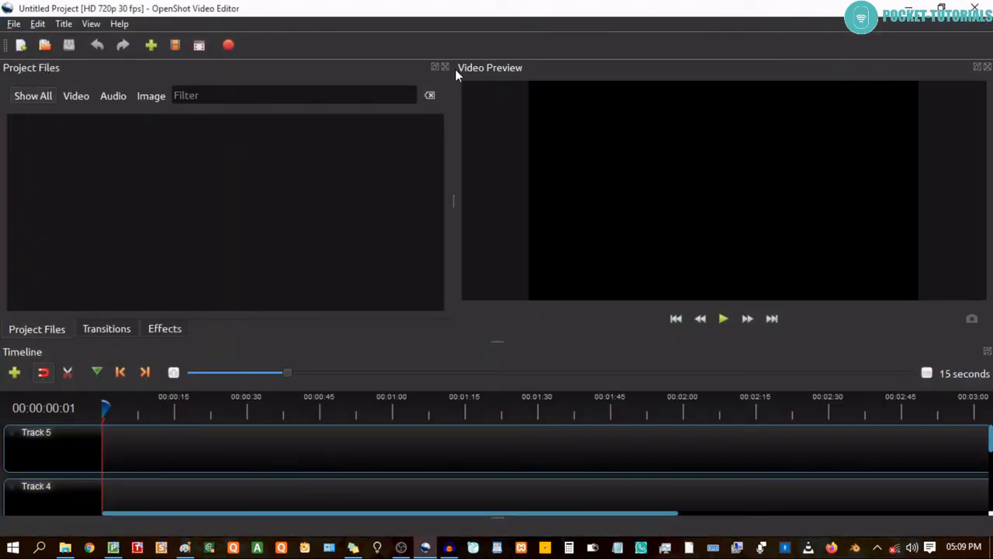
pyautogui.click(106, 329)
pyautogui.click(169, 331)
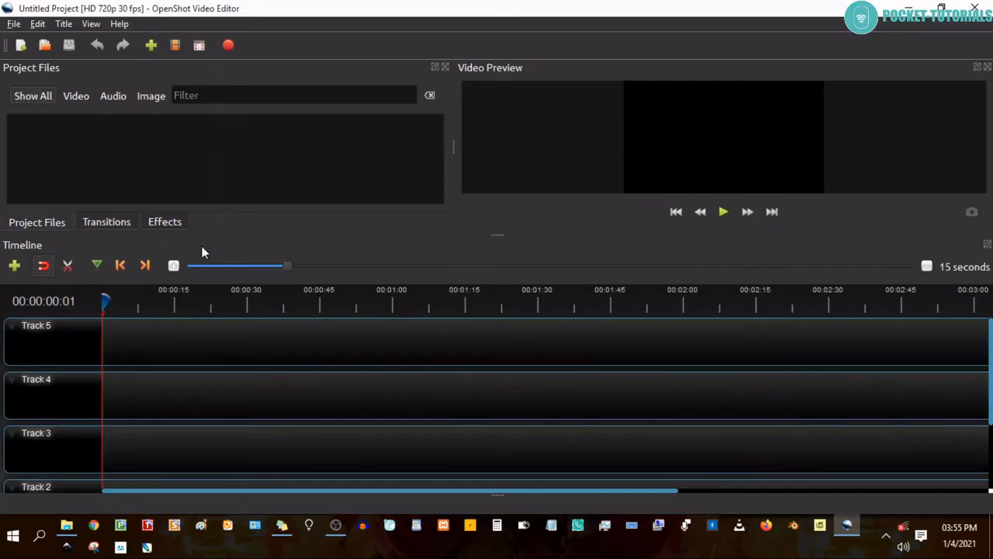
# Quit the program and launch it again.
pyautogui.click(13, 24)
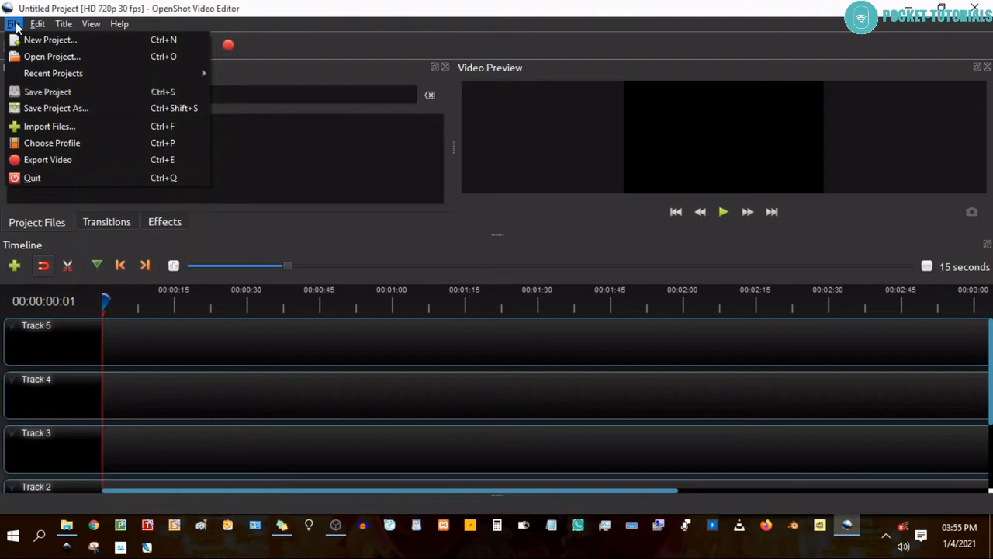
pyautogui.click(67, 178)
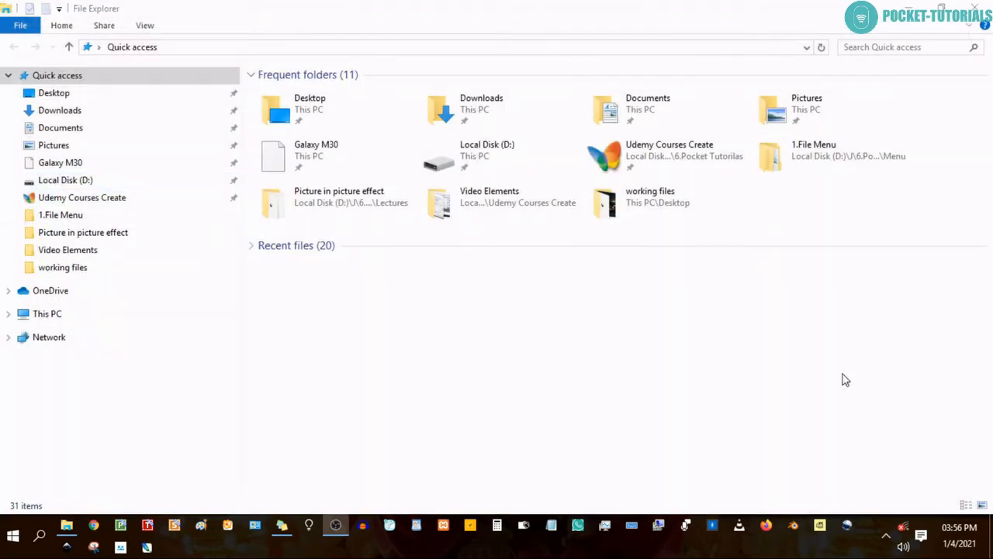
pyautogui.click(849, 530)
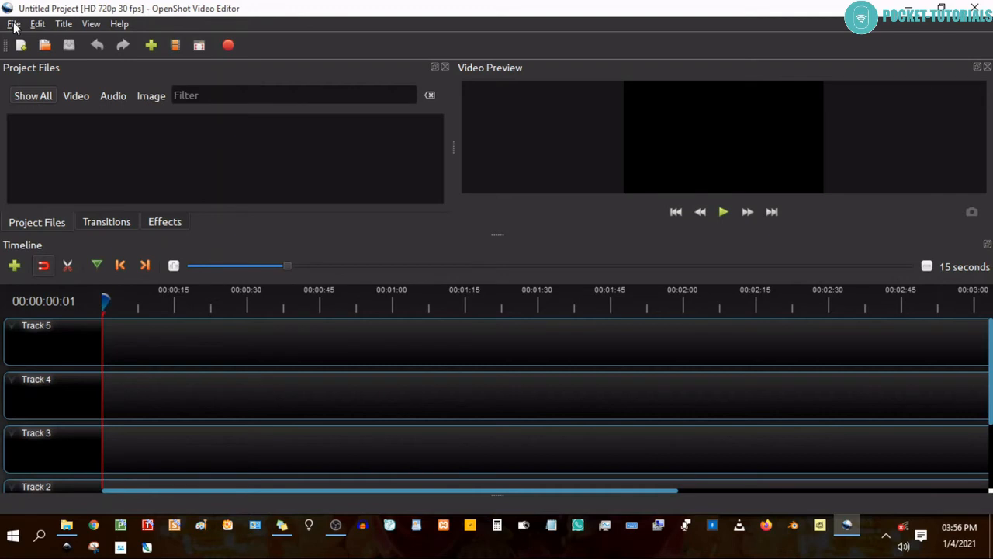
pyautogui.click(14, 24)
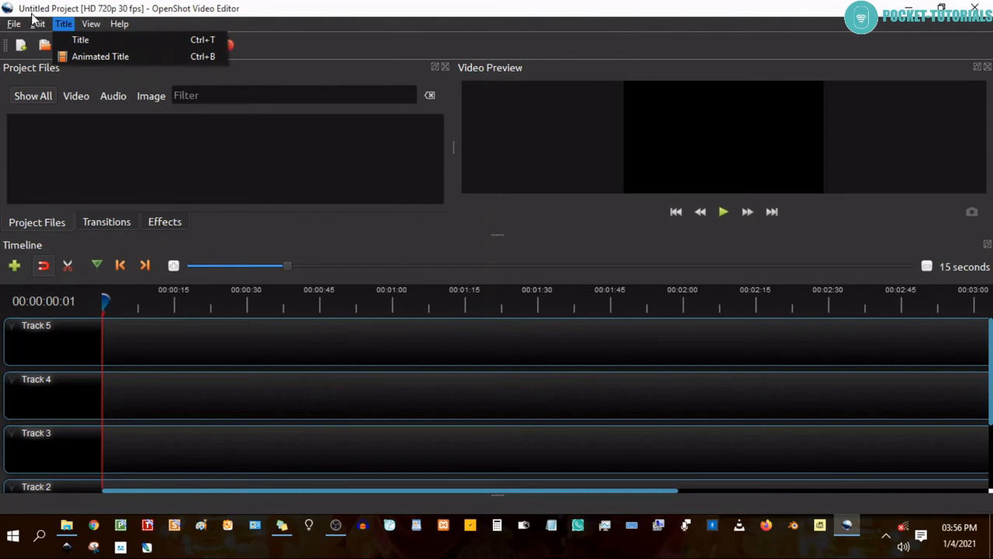
pyautogui.moveTo(14, 23)
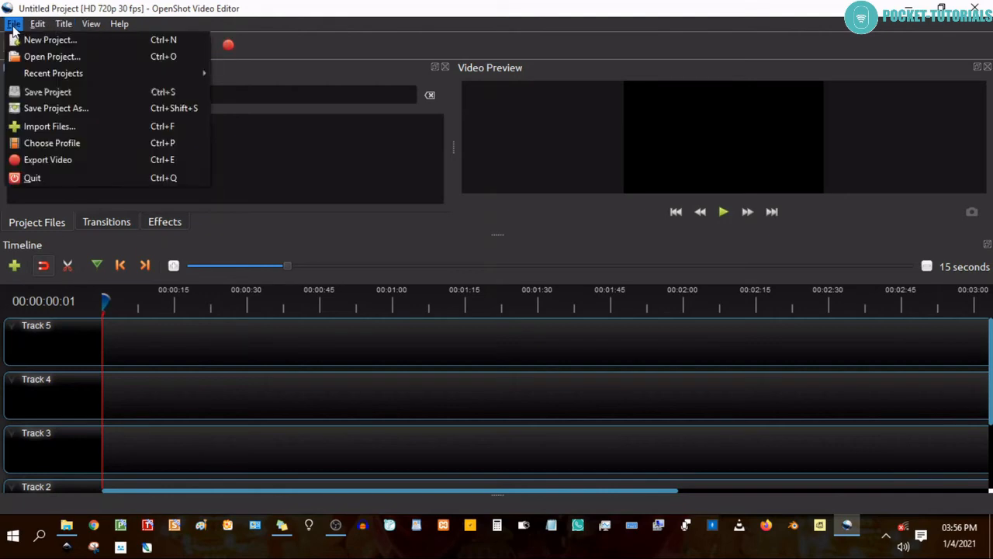
pyautogui.moveTo(33, 74)
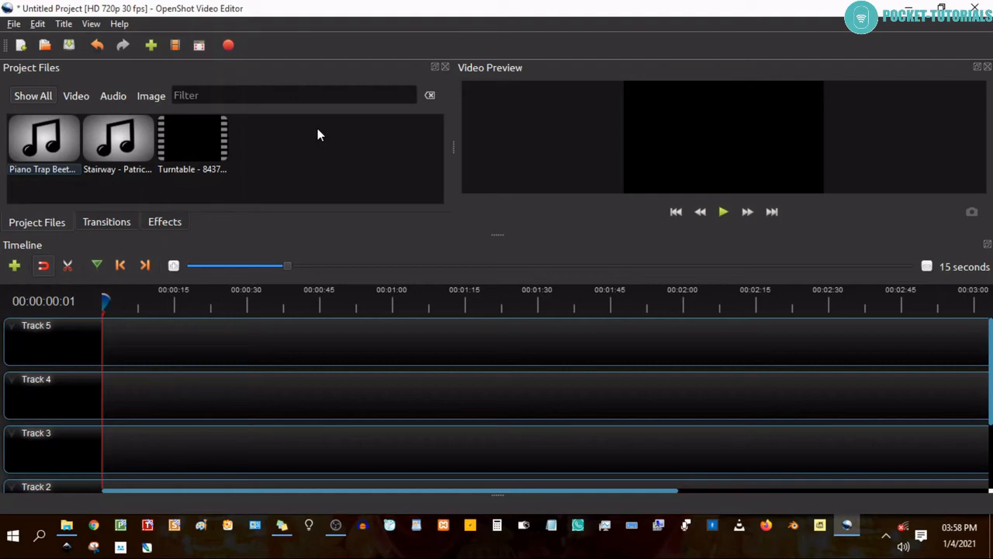
pyautogui.click(14, 23)
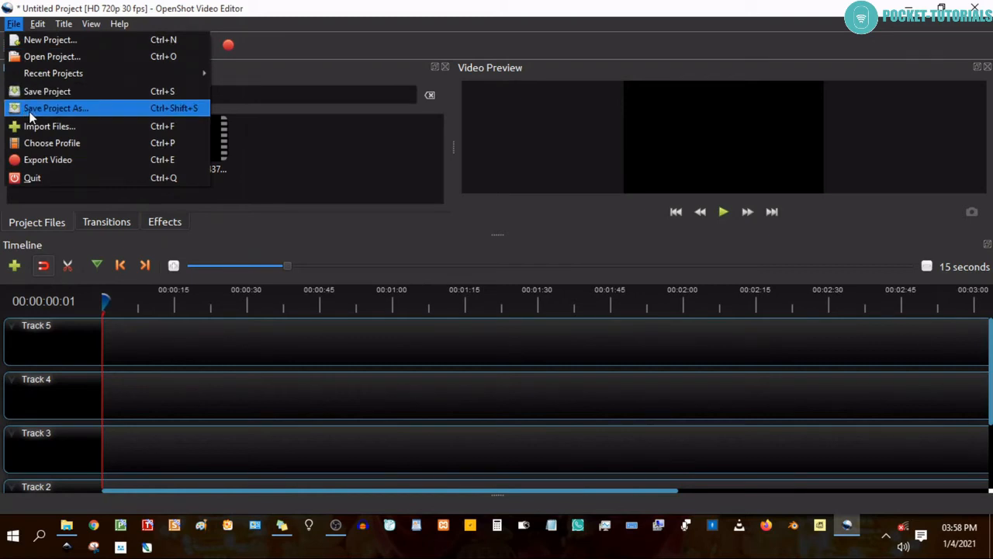
pyautogui.click(279, 159)
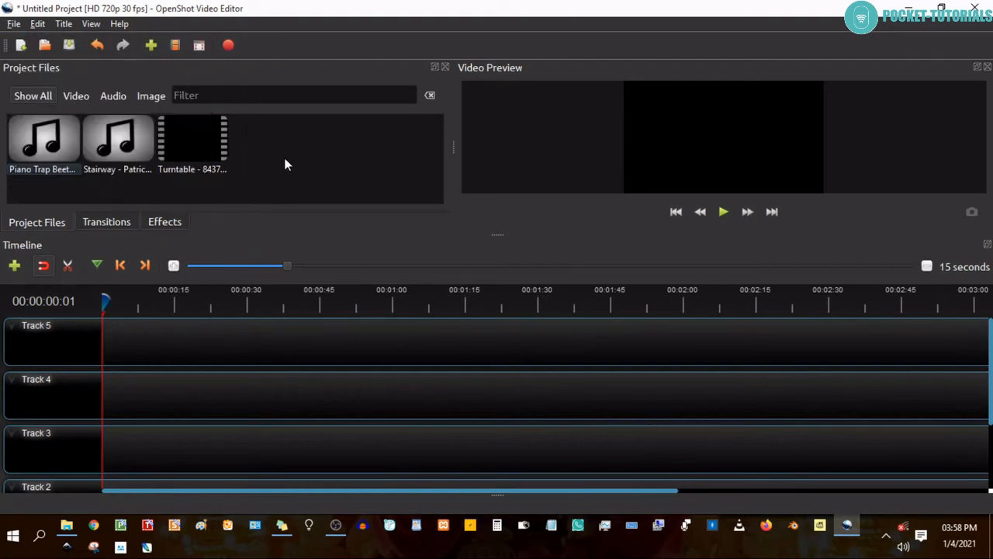
# Save the project as video1 in the working files folder on the desktop.
pyautogui.click(12, 24)
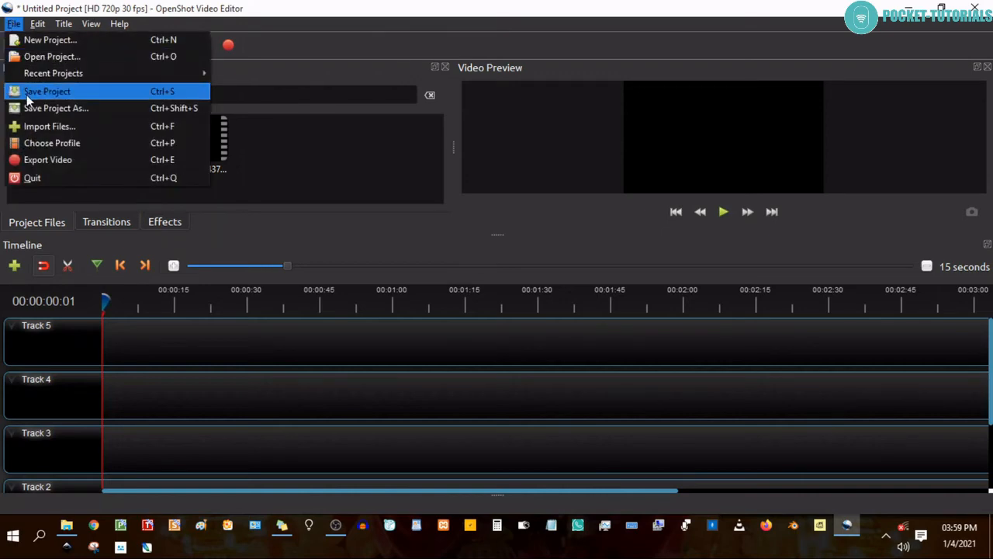
pyautogui.click(77, 95)
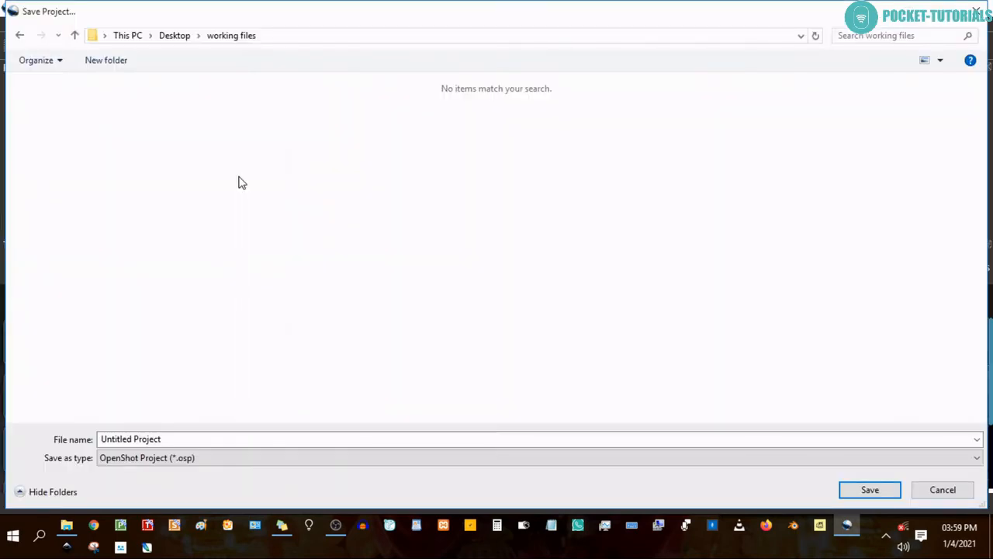
pyautogui.click(168, 438)
pyautogui.hotkey('ctrl', 'a')
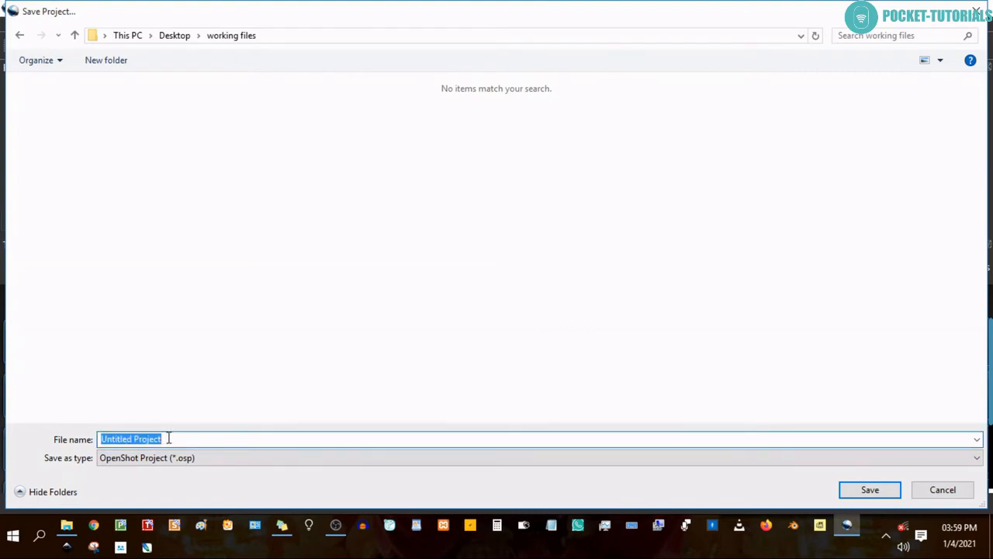
pyautogui.write('vid')
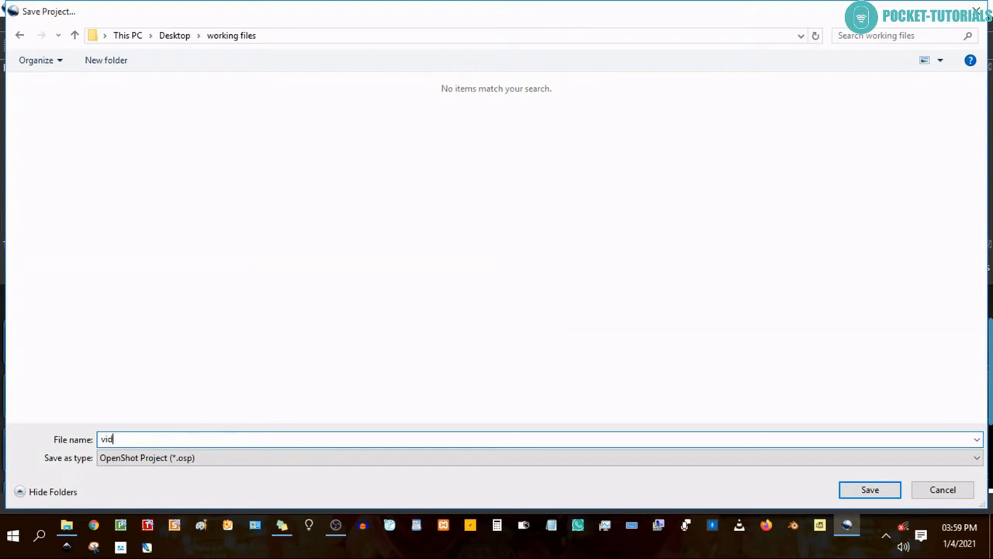
pyautogui.write('eo1')
pyautogui.click(852, 489)
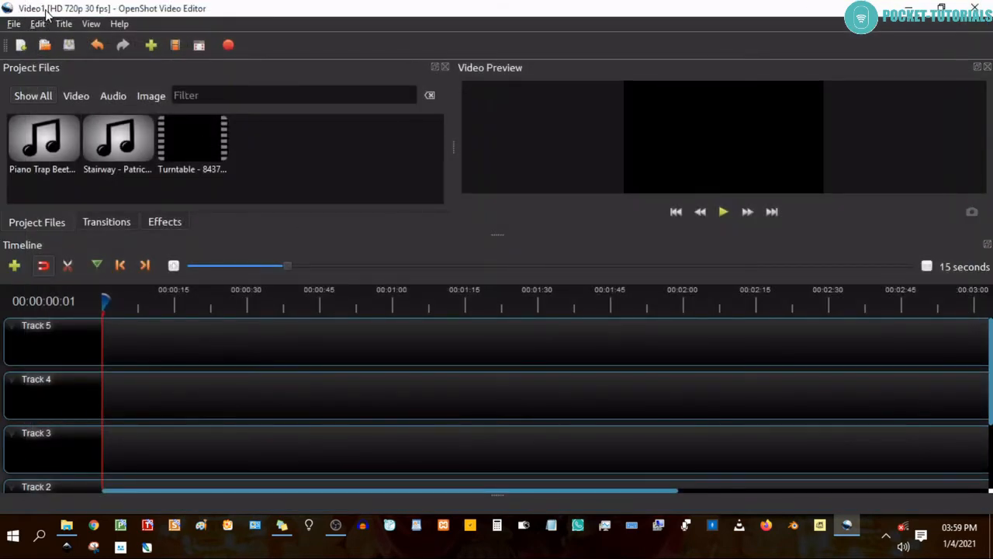
# Place the Turntable video at the start of Track 5 and the Stairway audio at the start of Track 4.
pyautogui.click(195, 141)
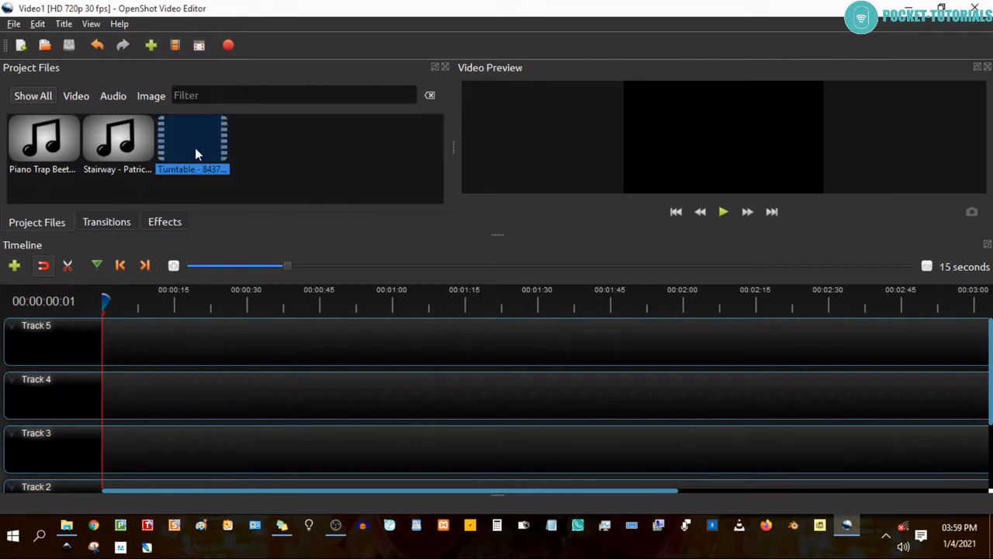
pyautogui.moveTo(187, 148); pyautogui.dragTo(137, 337)
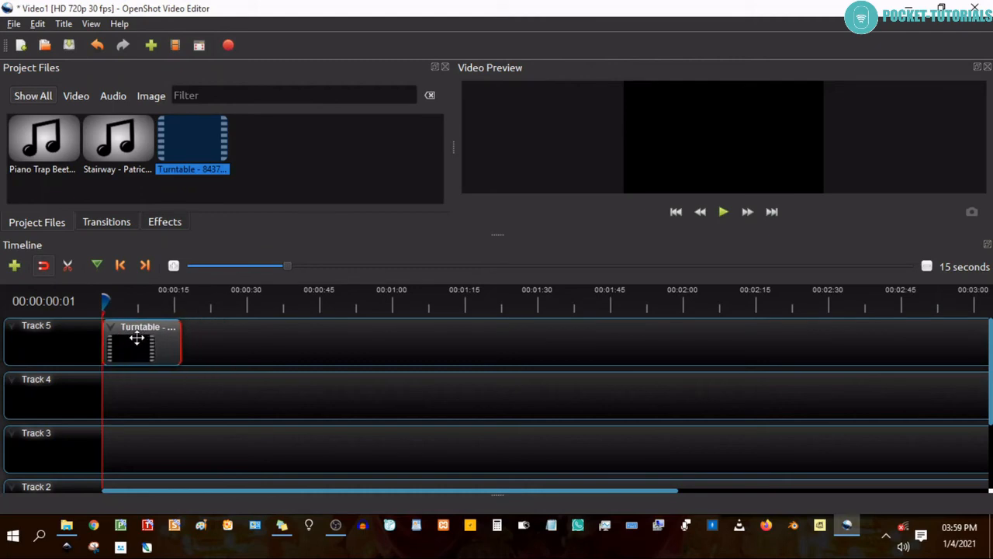
pyautogui.click(158, 152)
pyautogui.moveTo(157, 153); pyautogui.dragTo(152, 387)
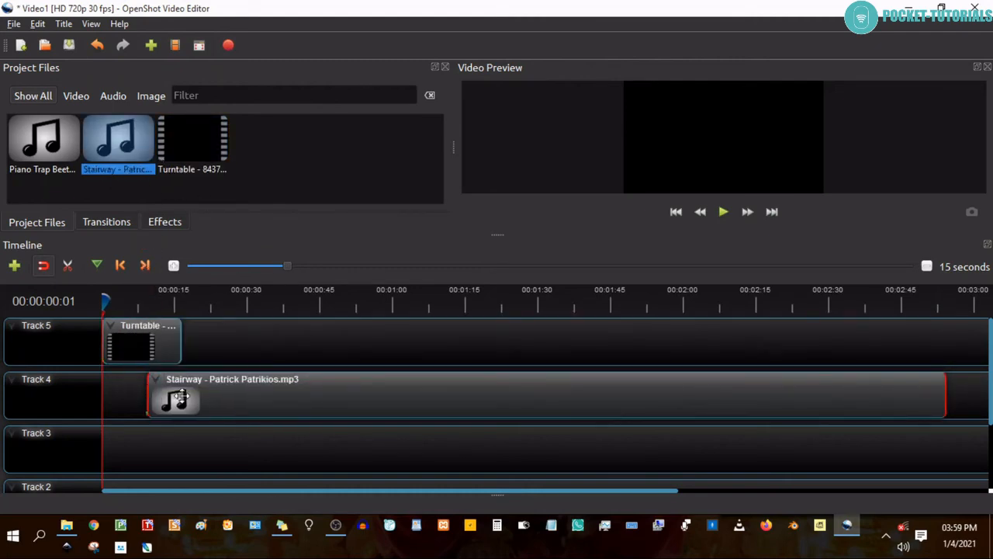
pyautogui.moveTo(230, 401); pyautogui.dragTo(187, 396)
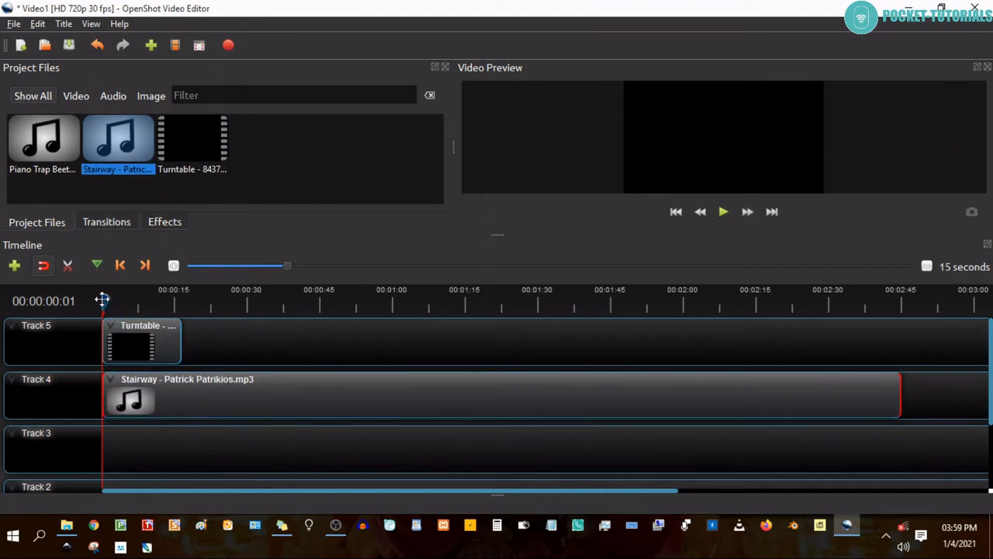
# Slice the Stairway audio on Track 4 at the end of the Turntable clip, 00:00:17:19, keeping the left side.
pyautogui.moveTo(103, 300); pyautogui.dragTo(182, 302)
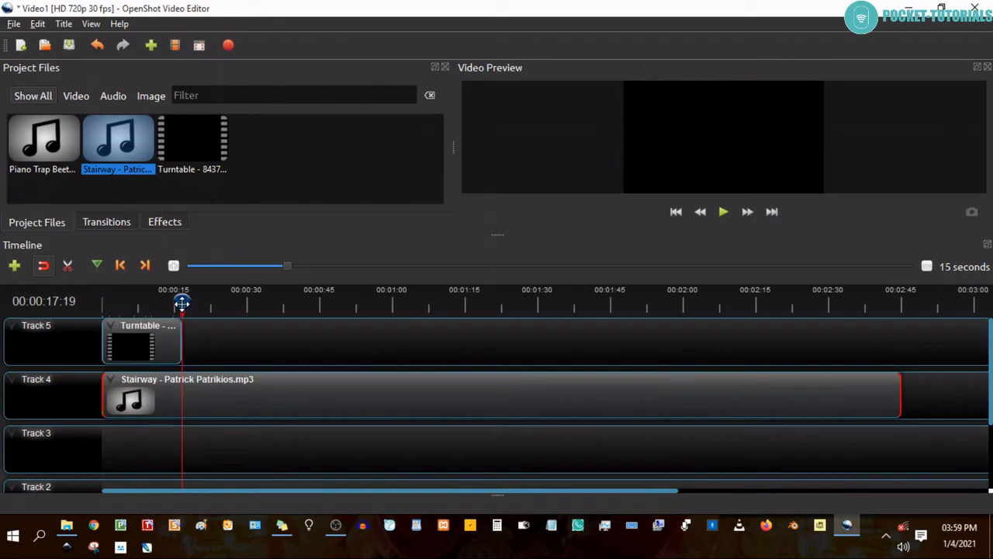
pyautogui.rightClick(236, 396)
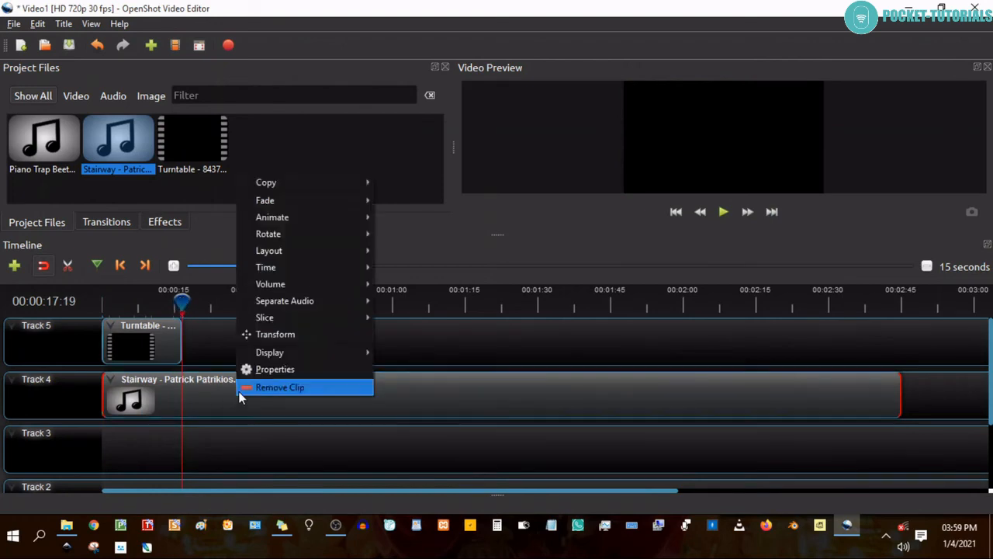
pyautogui.moveTo(248, 304)
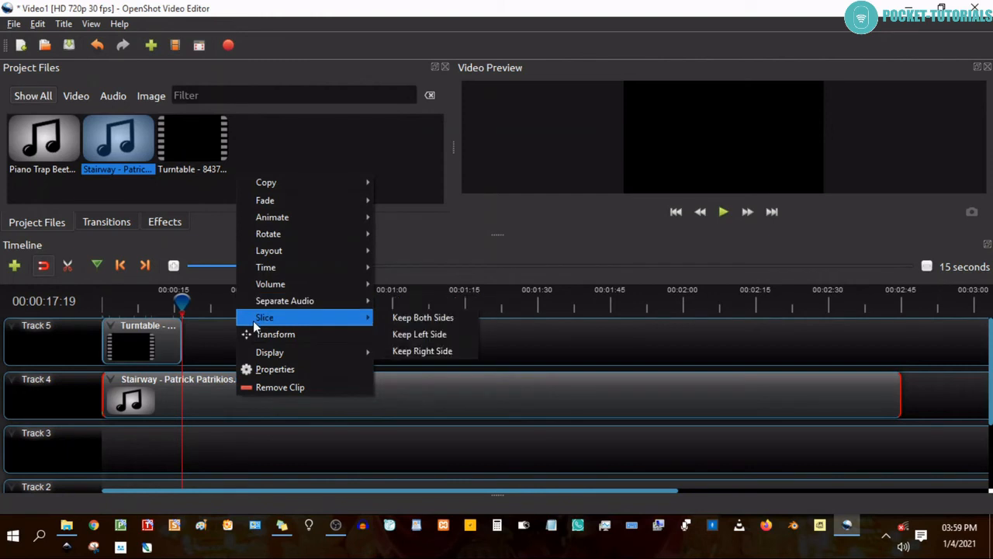
pyautogui.click(413, 341)
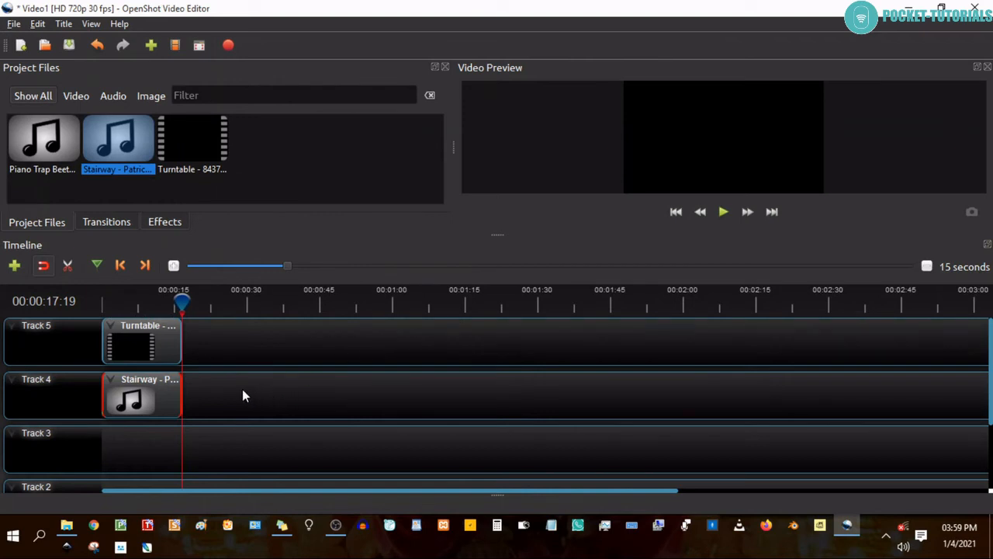
# Export the project as Video1 to the working files folder in MP4 (h.264), HD 720p 30 fps, High quality.
pyautogui.click(146, 339)
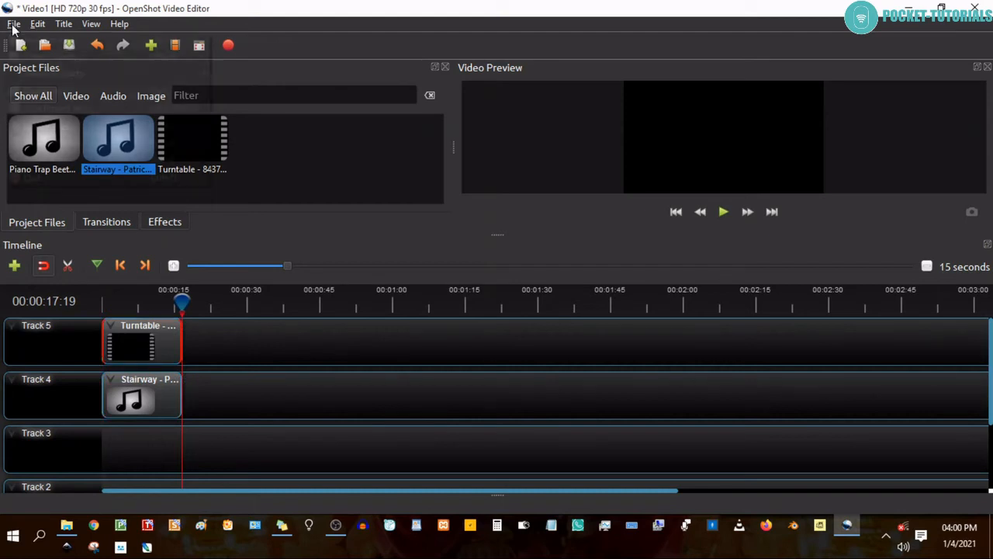
pyautogui.click(13, 26)
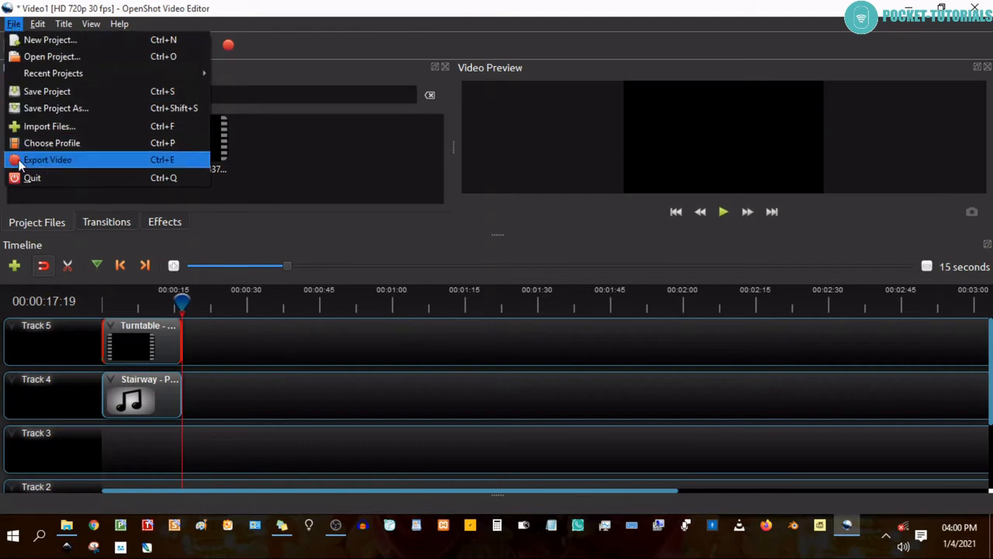
pyautogui.click(294, 48)
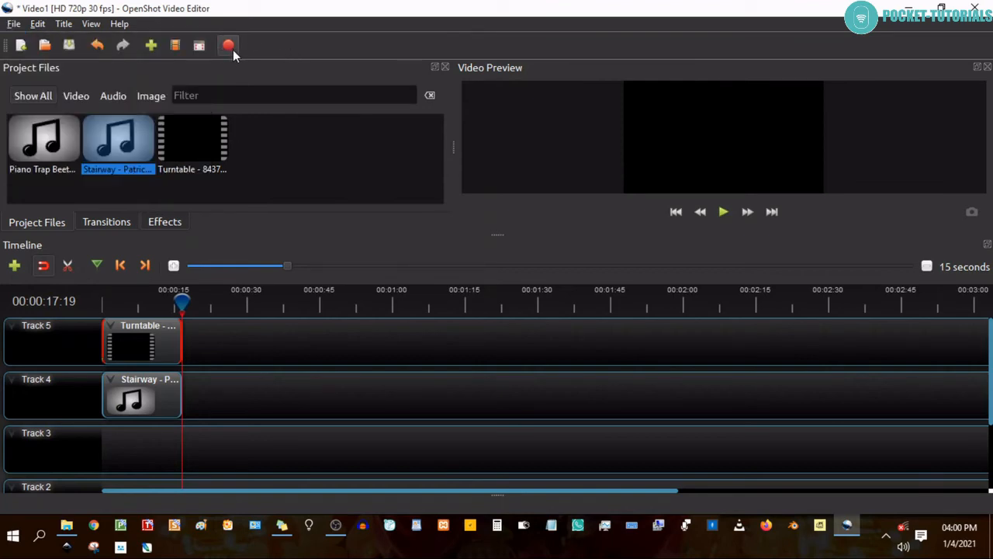
pyautogui.click(14, 24)
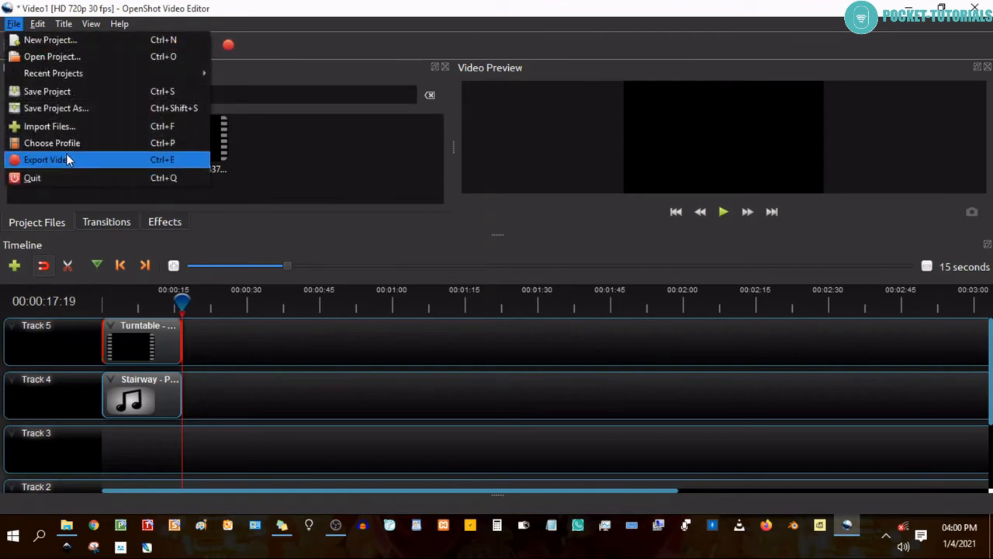
pyautogui.click(48, 159)
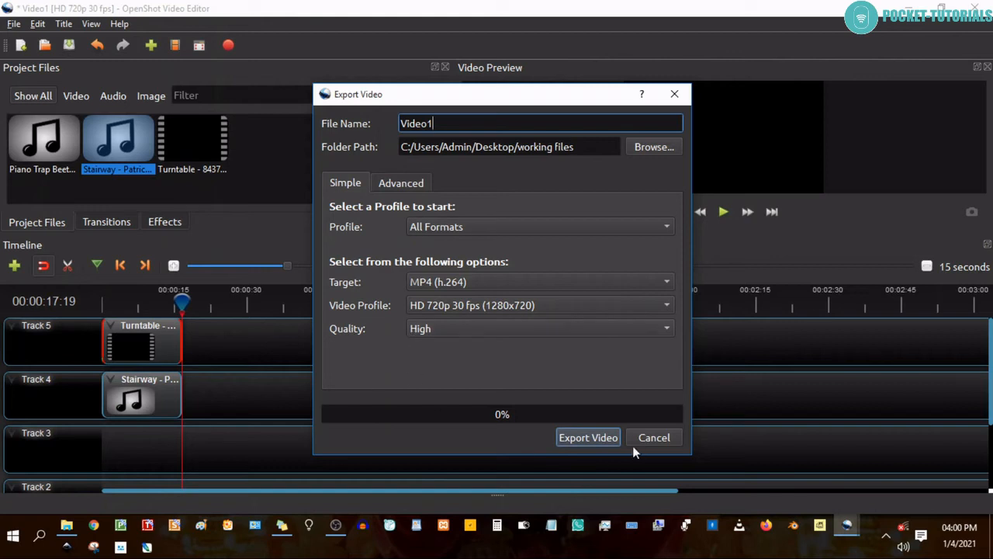
pyautogui.click(569, 439)
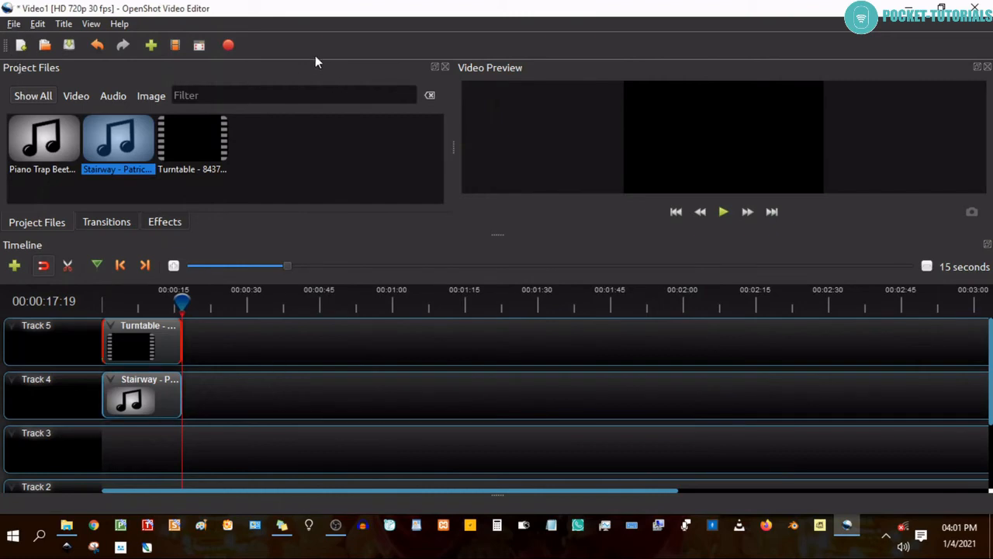
# Save the current project, and save a copy of it as video2 in the working files folder.
pyautogui.hotkey('ctrl', 's')
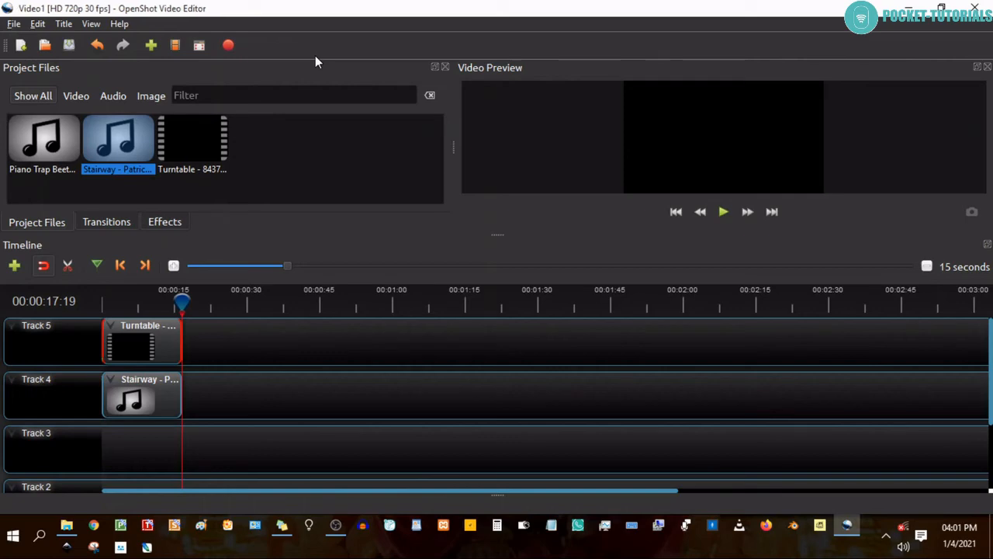
pyautogui.click(13, 24)
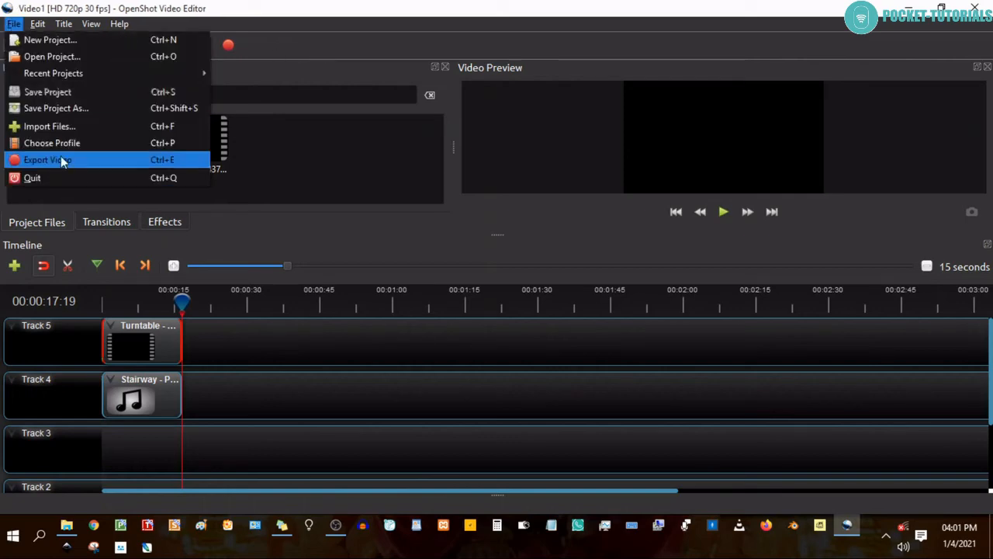
pyautogui.click(104, 109)
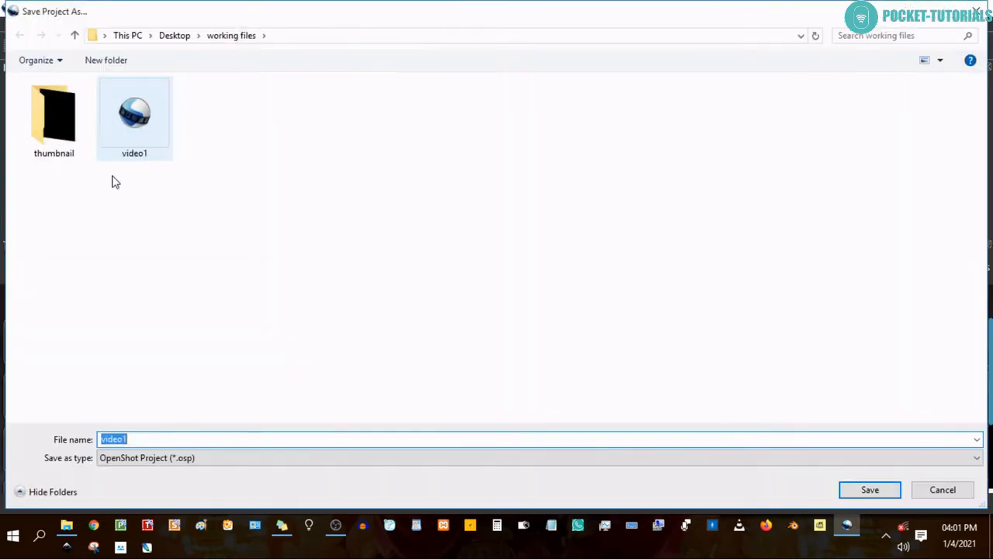
pyautogui.click(154, 441)
pyautogui.doubleClick(127, 439)
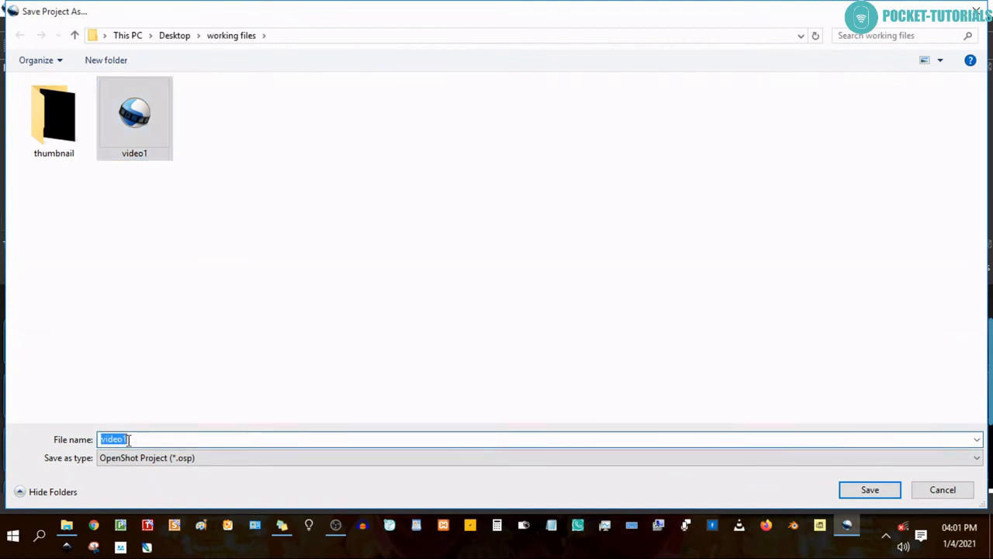
pyautogui.click(128, 439)
pyautogui.press('BackSpace')
pyautogui.write('2')
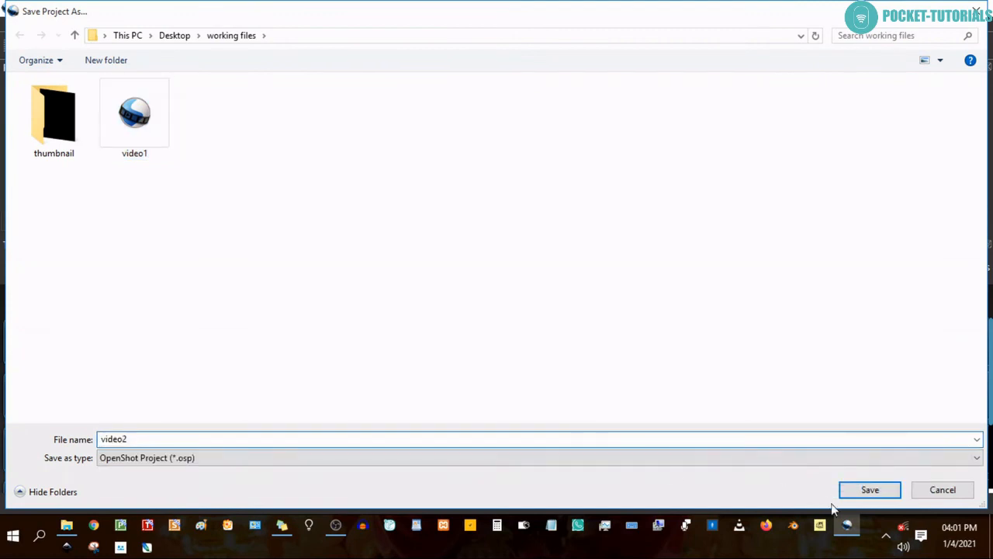
pyautogui.click(866, 489)
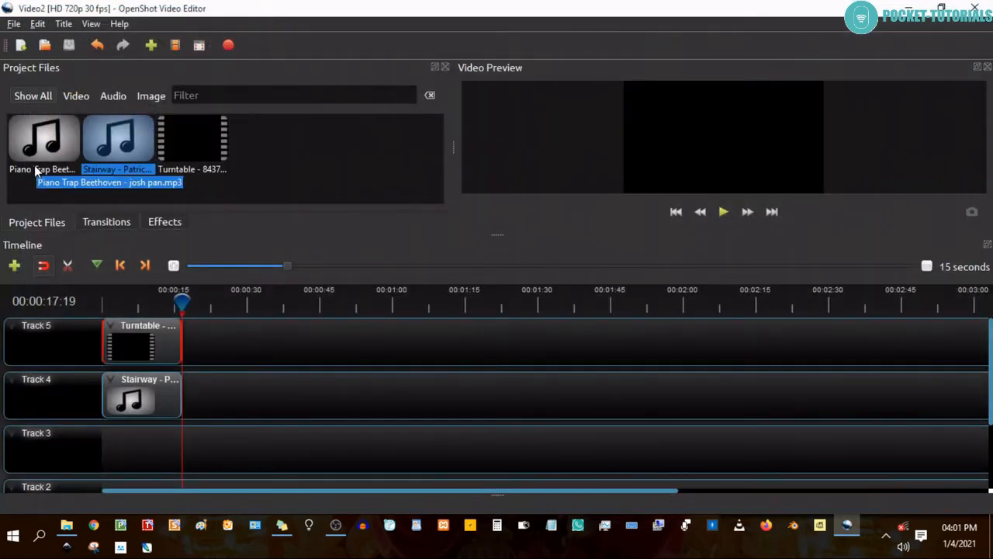
# Replace the Stairway audio on Track 4 with the Piano Trap Beethoven audio, placed at the start of the track.
pyautogui.click(145, 397)
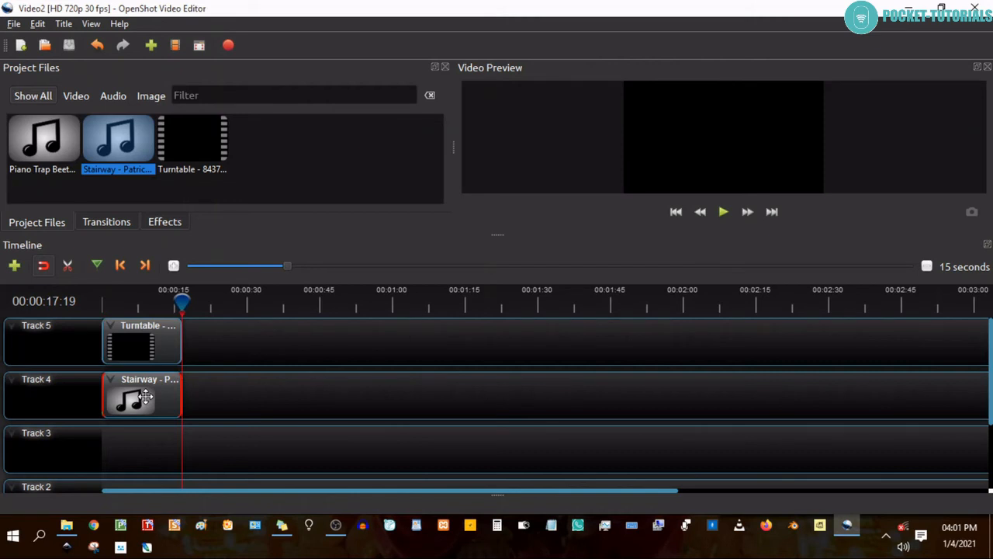
pyautogui.press('Delete')
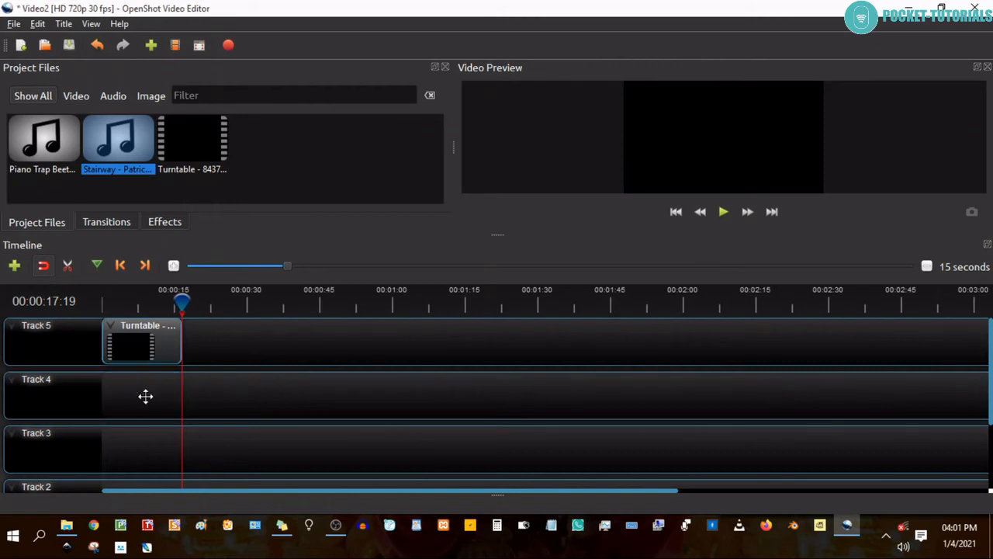
pyautogui.click(44, 151)
pyautogui.moveTo(44, 151); pyautogui.dragTo(148, 395)
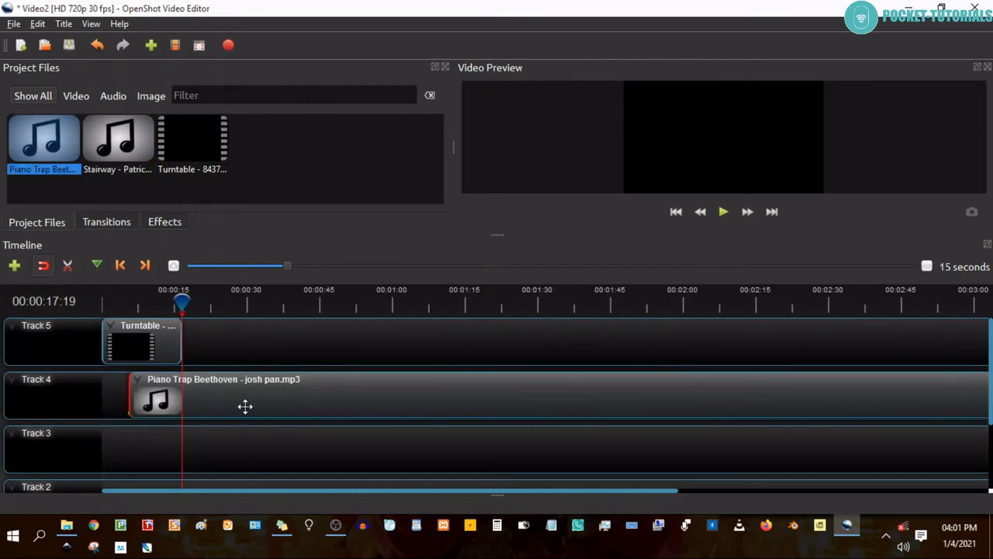
pyautogui.moveTo(248, 400); pyautogui.dragTo(230, 401)
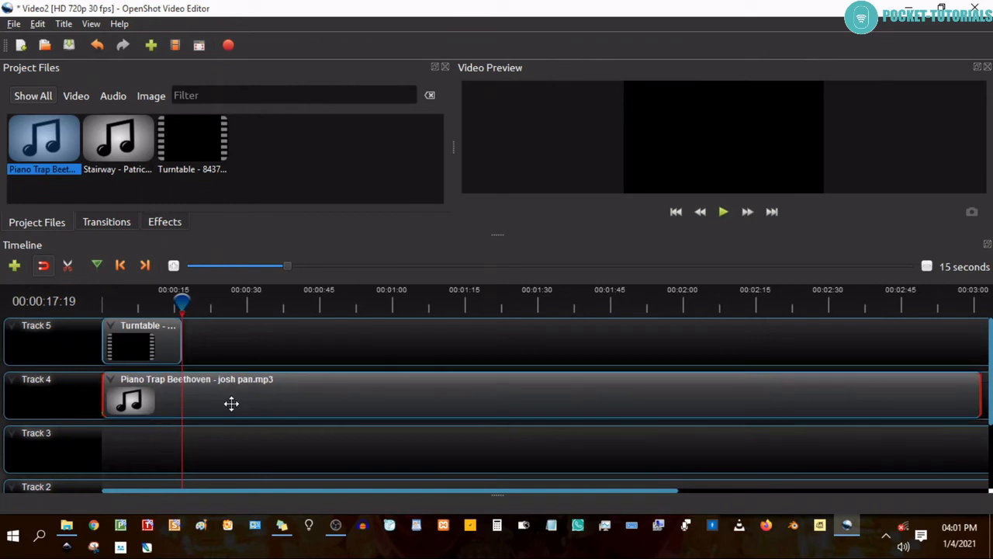
# Slice the Piano Trap Beethoven audio at the playhead, 00:00:17:19, keeping the left side.
pyautogui.rightClick(209, 393)
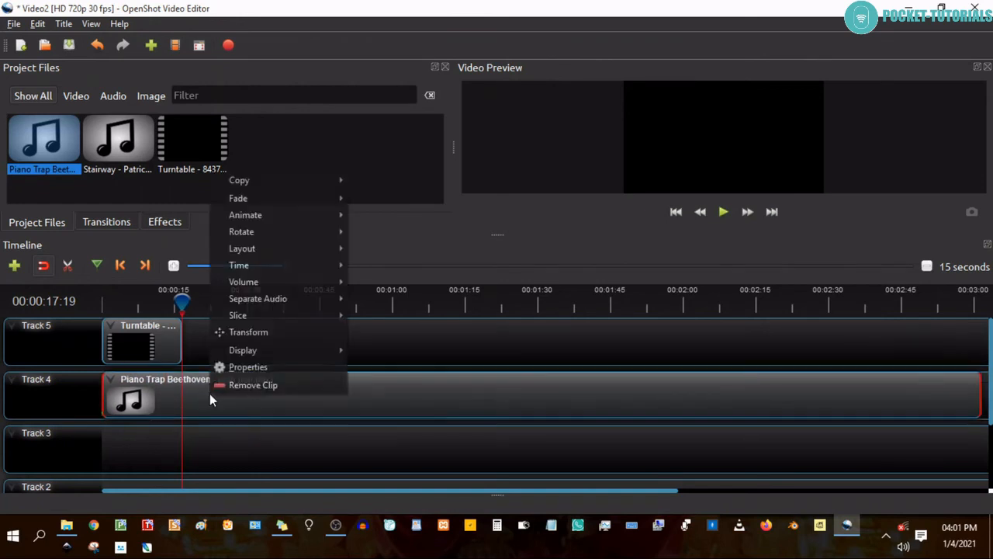
pyautogui.moveTo(255, 315)
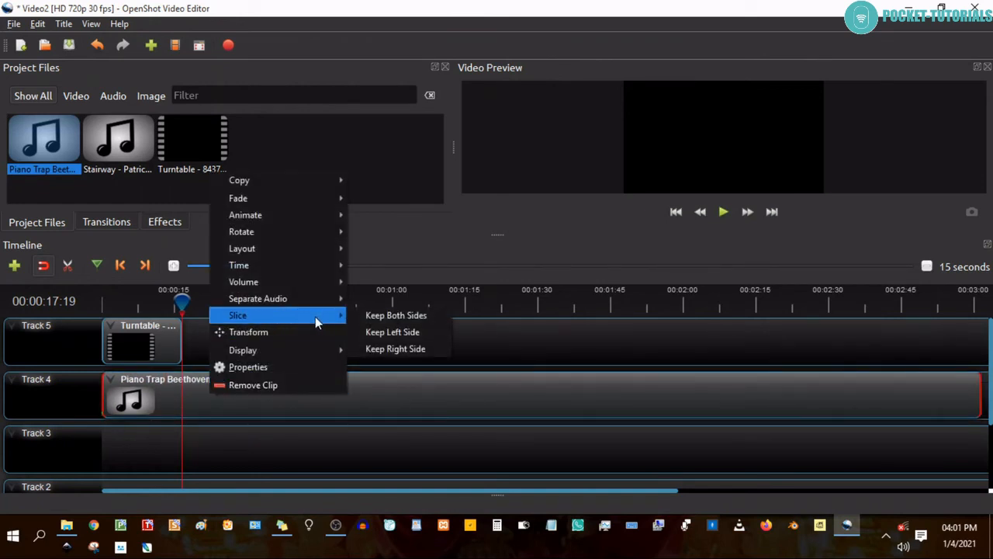
pyautogui.click(388, 339)
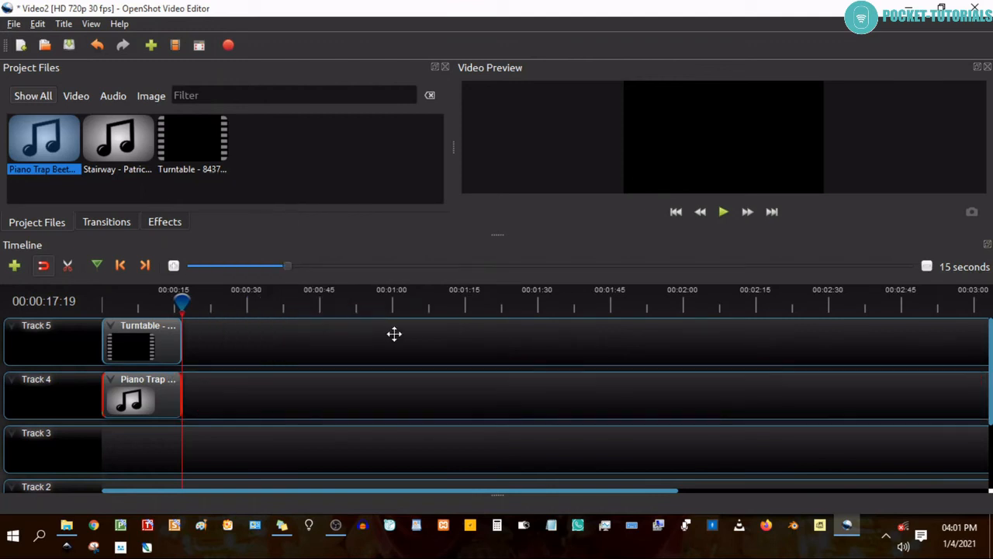
# Export Video2 to the working files folder in MP4 (h.264), HD 720p 30 fps, High quality, and save the project.
pyautogui.click(228, 47)
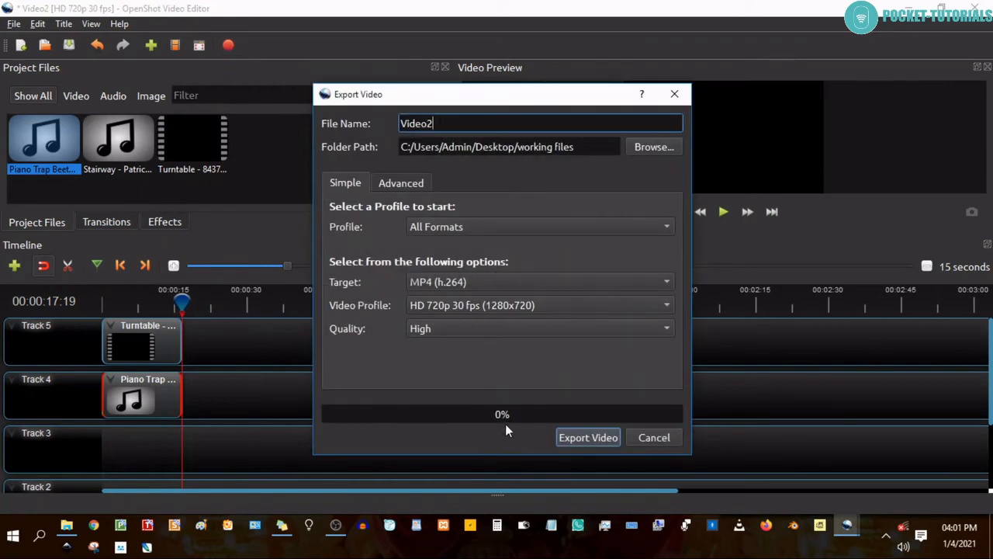
pyautogui.click(568, 437)
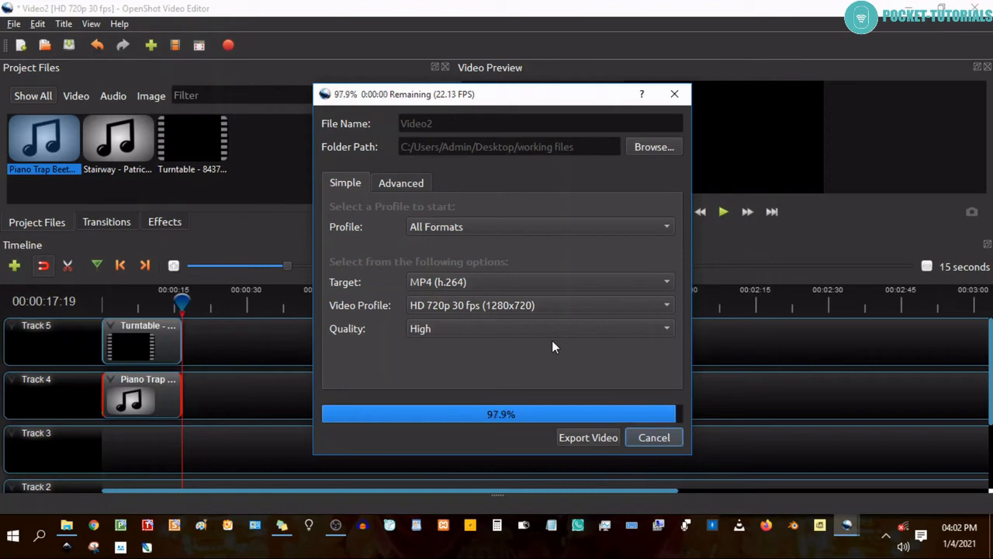
pyautogui.hotkey('ctrl', 's')
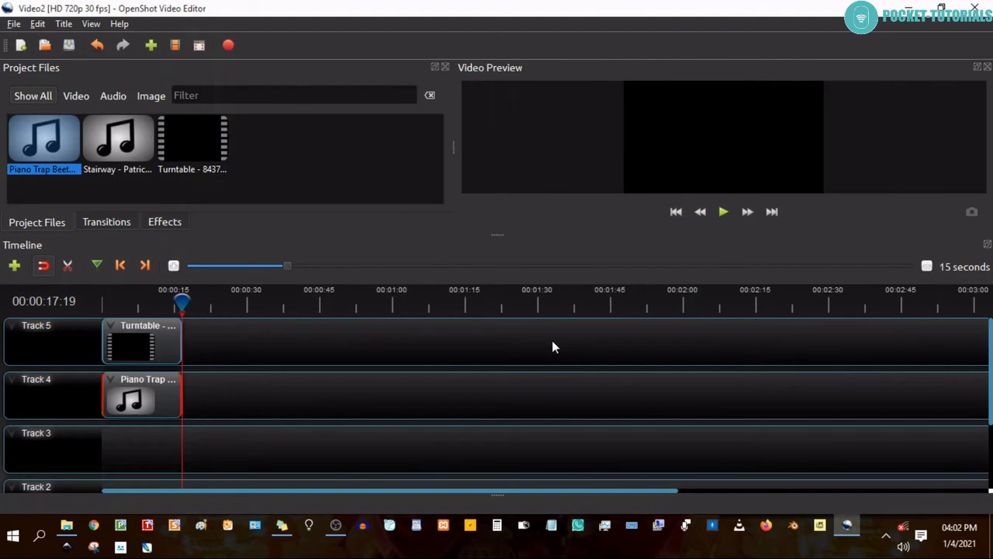
pyautogui.click(13, 24)
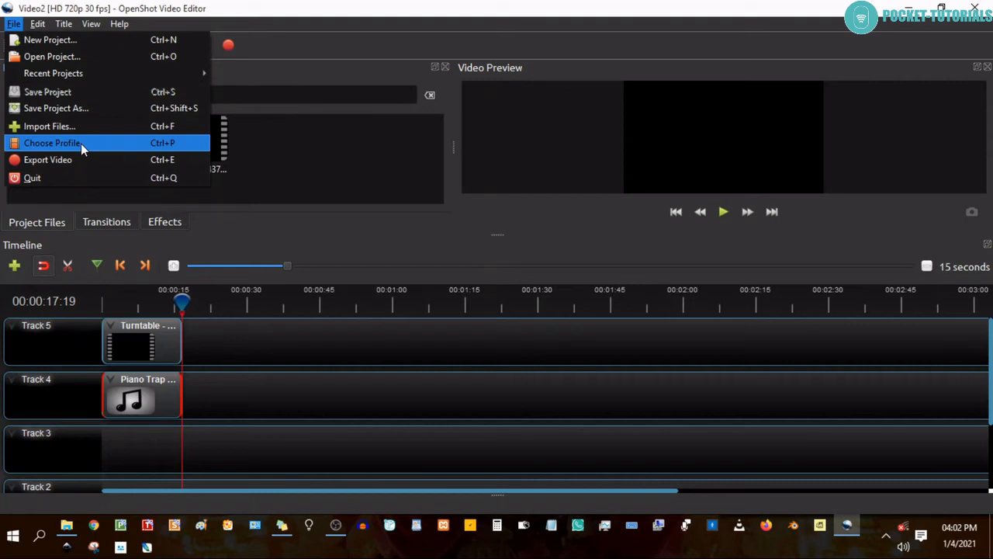
pyautogui.click(321, 43)
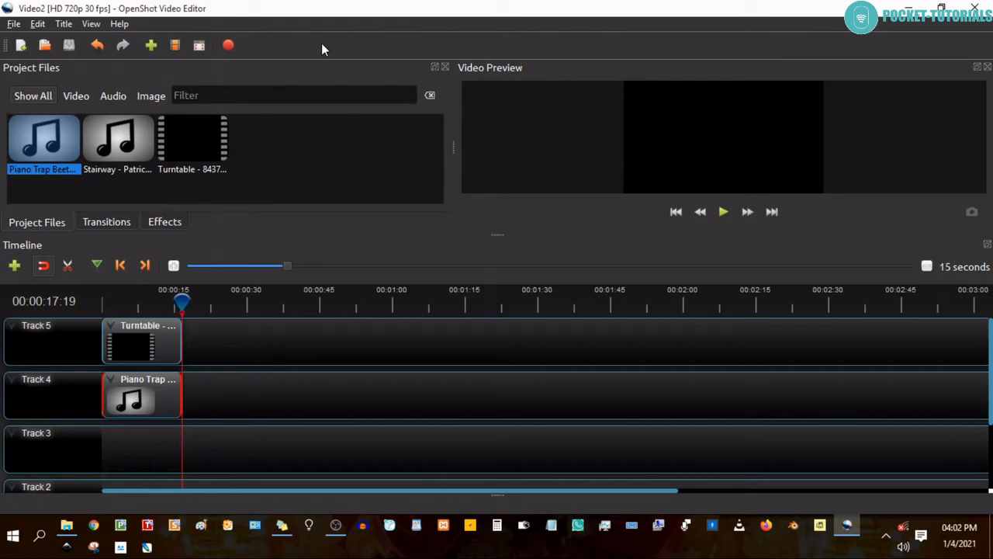
# Switch to File Explorer's working files folder and play the exported Video1 and Video2 to compare their audio.
pyautogui.click(907, 9)
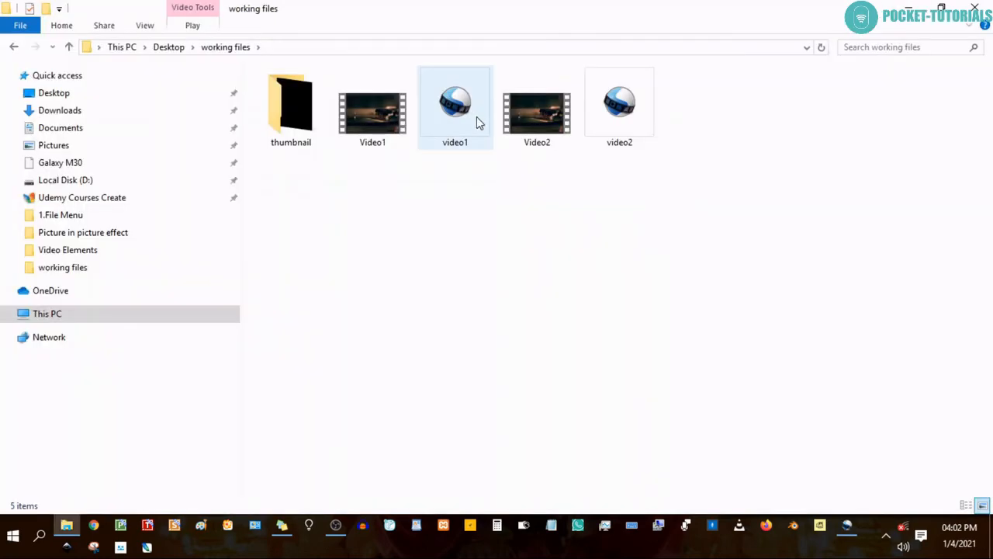
pyautogui.click(366, 109)
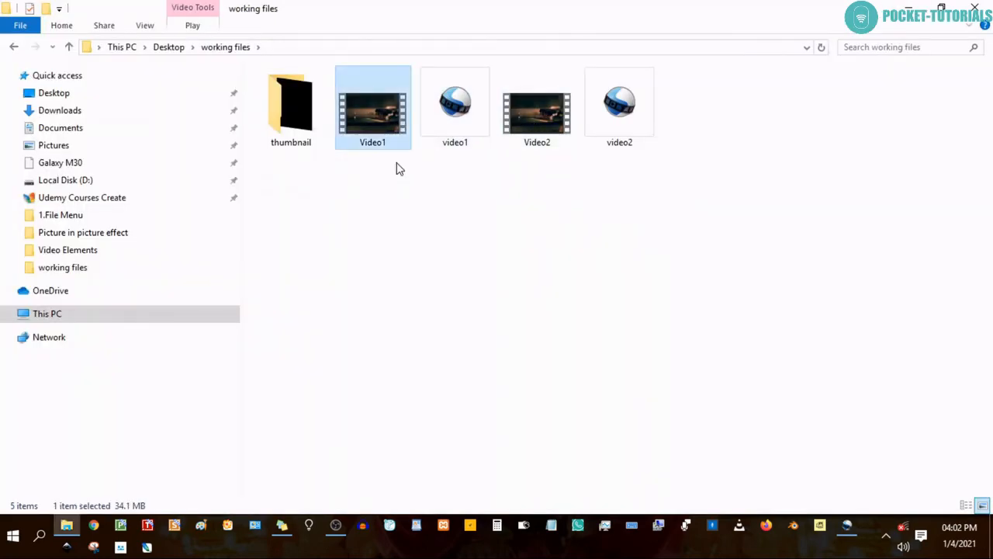
pyautogui.press('Return')
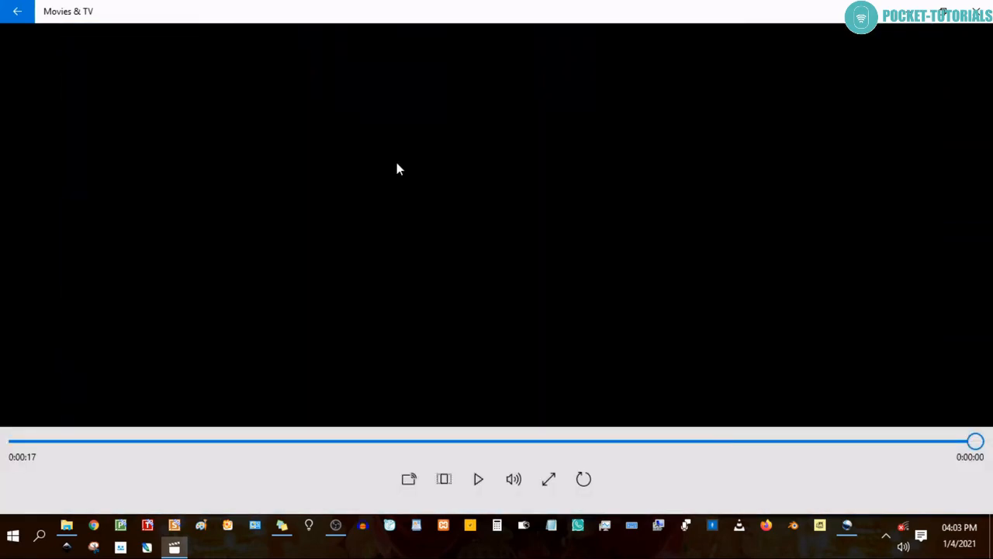
pyautogui.click(68, 529)
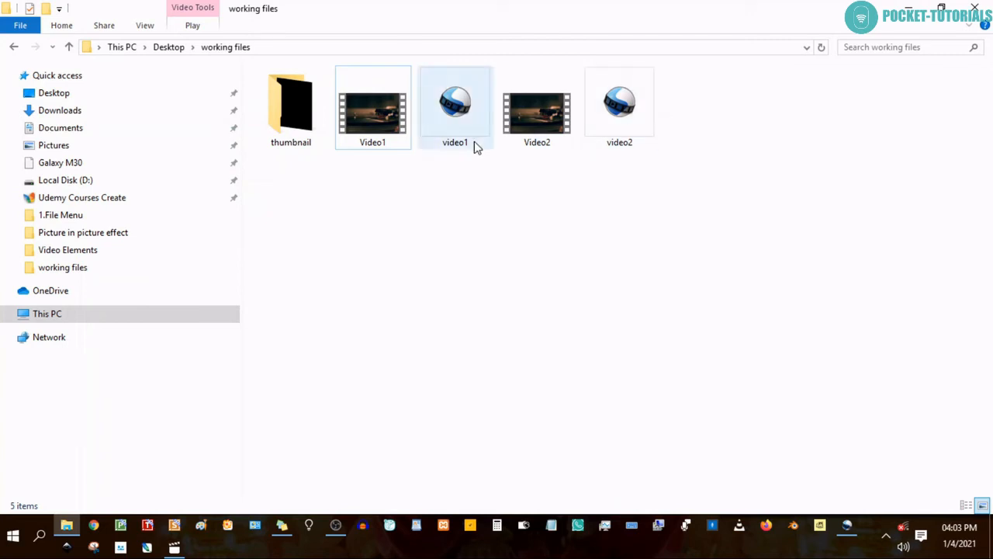
pyautogui.click(531, 123)
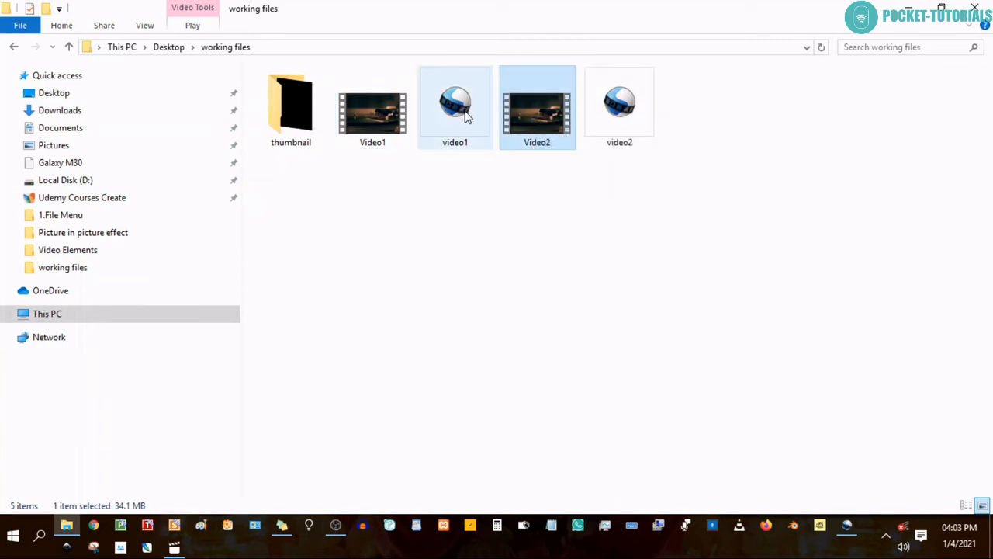
pyautogui.doubleClick(544, 118)
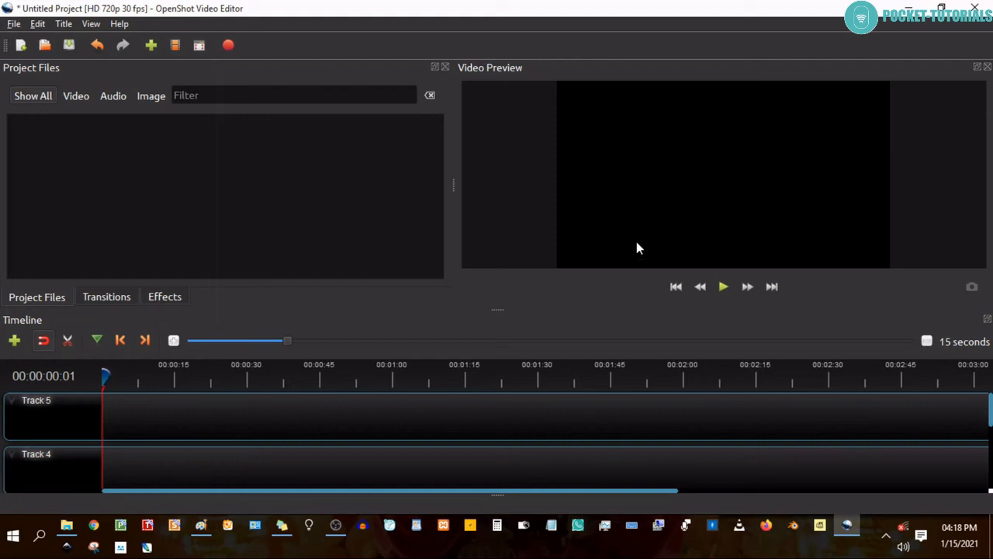
pyautogui.click(13, 24)
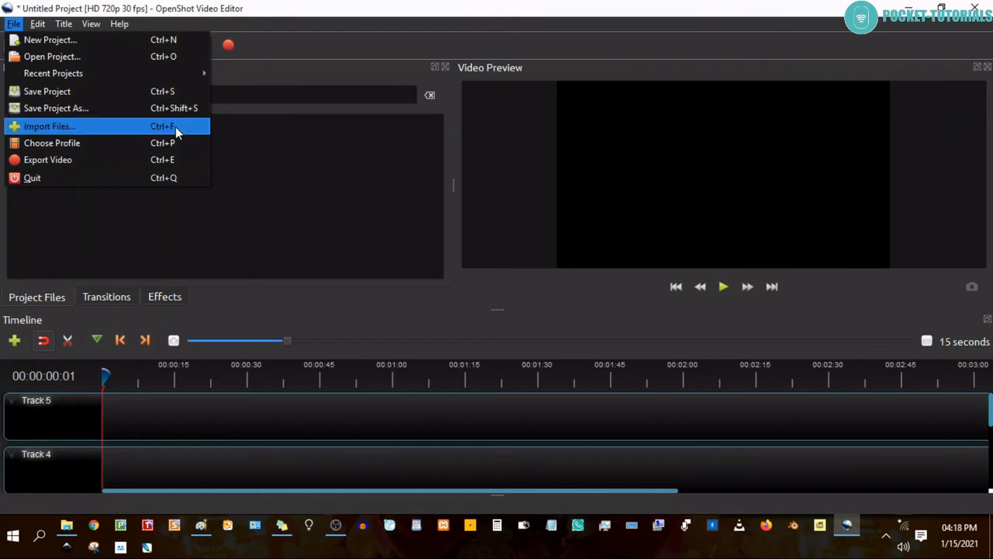
pyautogui.click(277, 142)
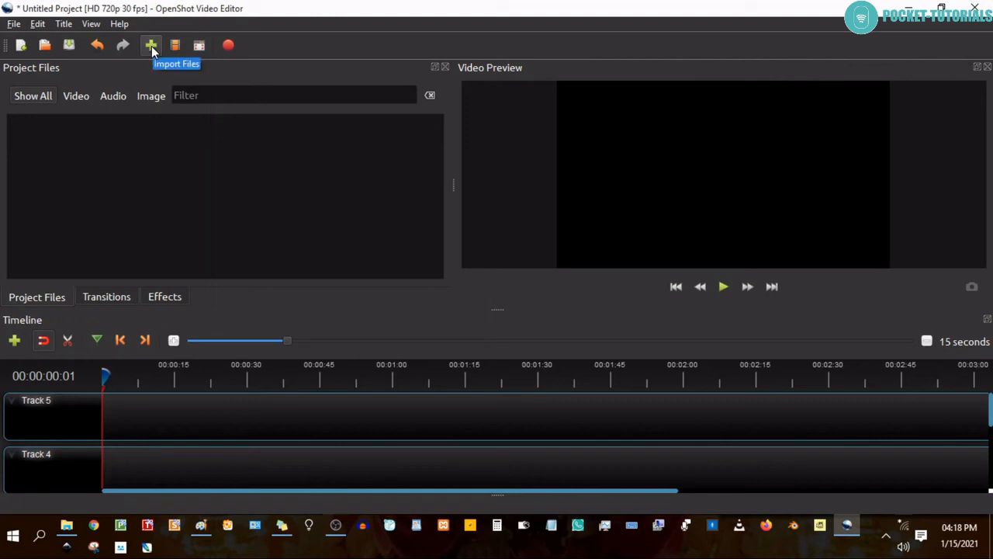
pyautogui.rightClick(108, 150)
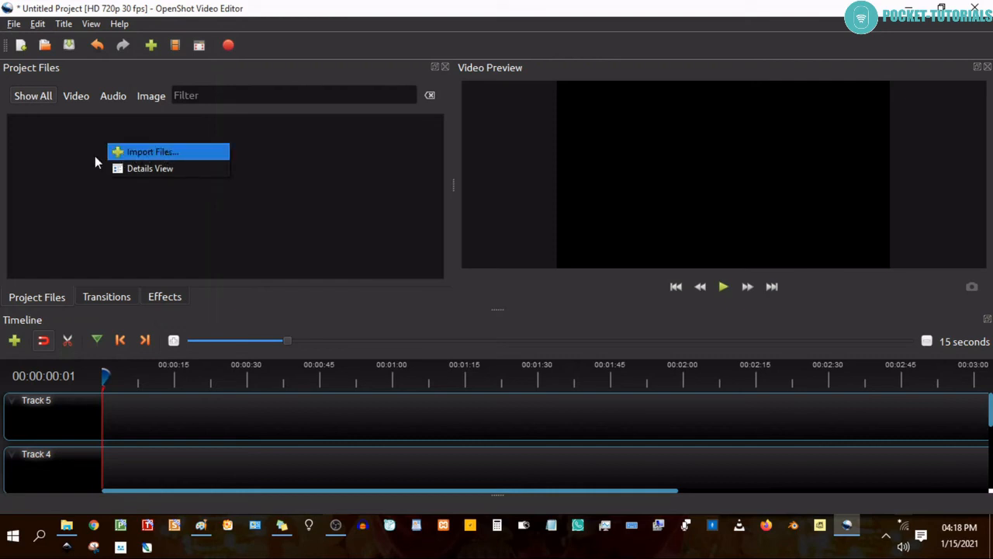
pyautogui.click(58, 156)
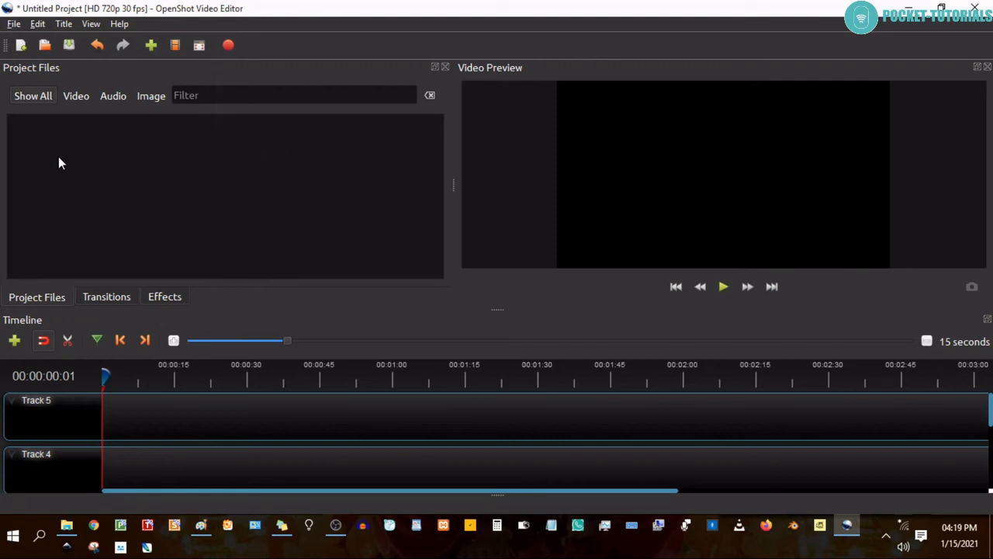
# Switch to File Explorer's Videos & Audios folder and import all its files into OpenShot's project files.
pyautogui.click(67, 525)
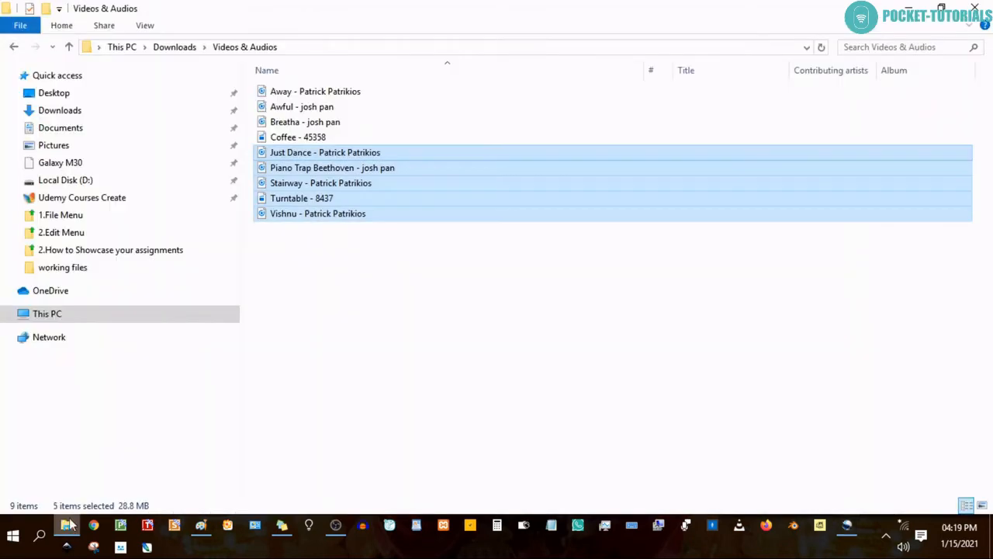
pyautogui.click(307, 252)
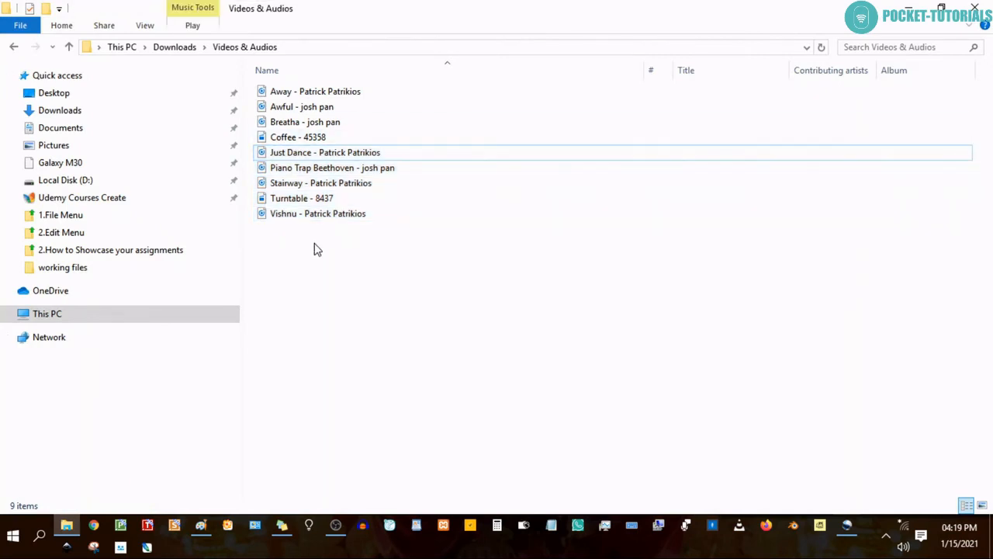
pyautogui.moveTo(349, 263); pyautogui.dragTo(276, 90)
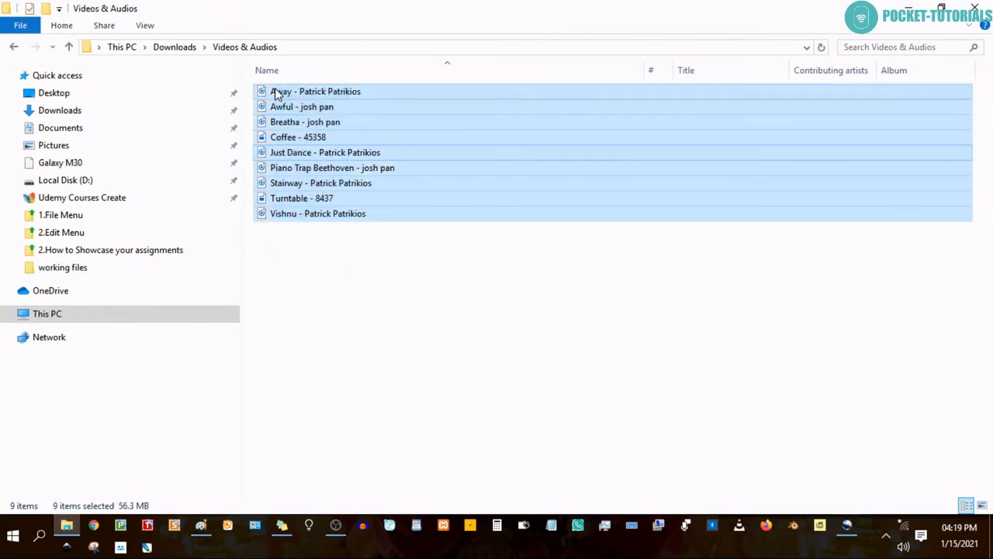
pyautogui.moveTo(281, 106); pyautogui.dragTo(92, 178)
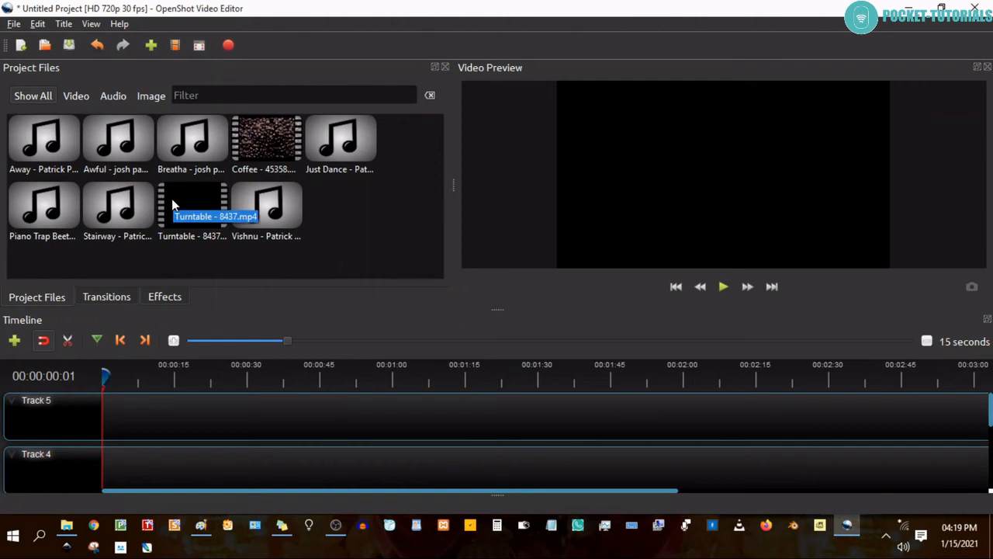
# Remove the Vishnu, Coffee and Awful files from the project together.
pyautogui.click(269, 215)
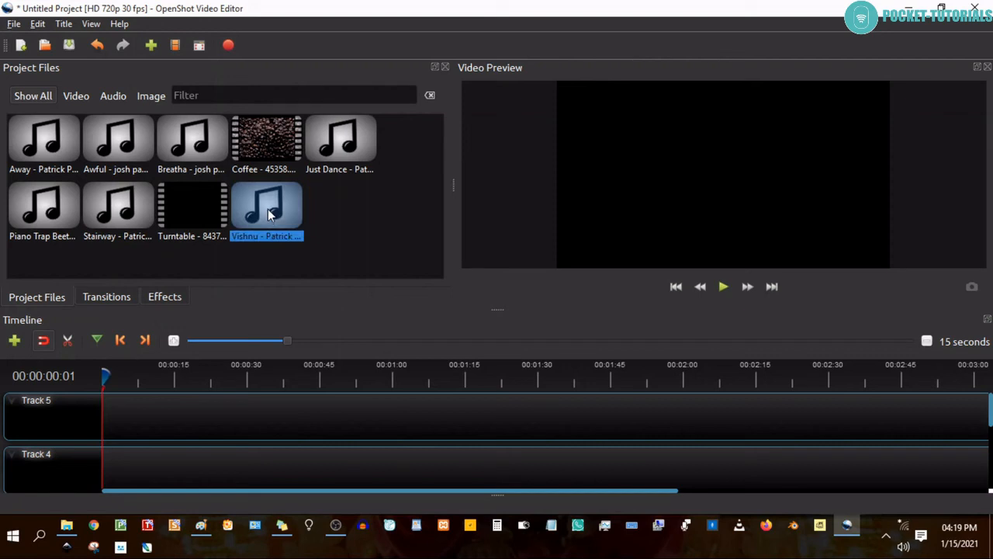
pyautogui.keyDown('ctrl'); pyautogui.click(267, 152); pyautogui.keyUp('ctrl')
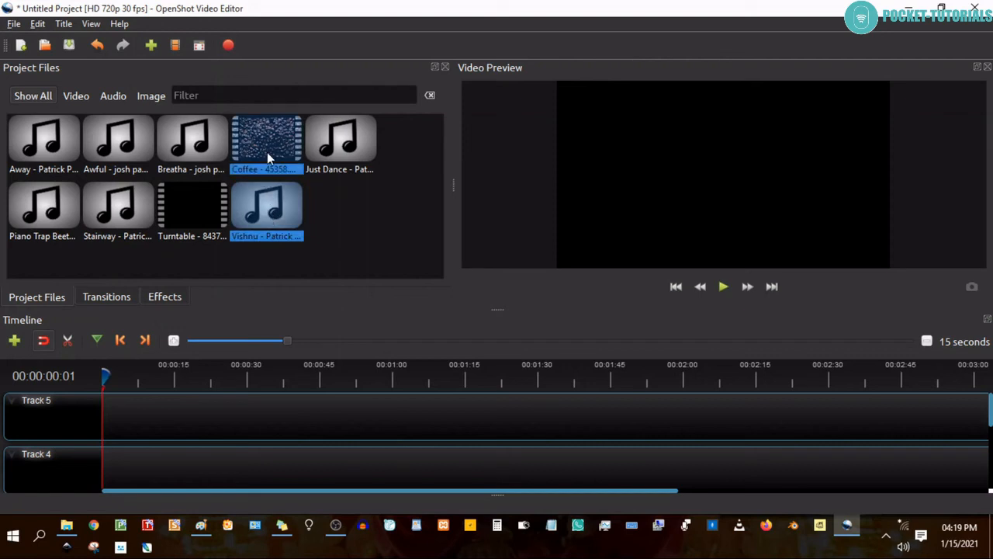
pyautogui.keyDown('ctrl'); pyautogui.click(113, 148); pyautogui.keyUp('ctrl')
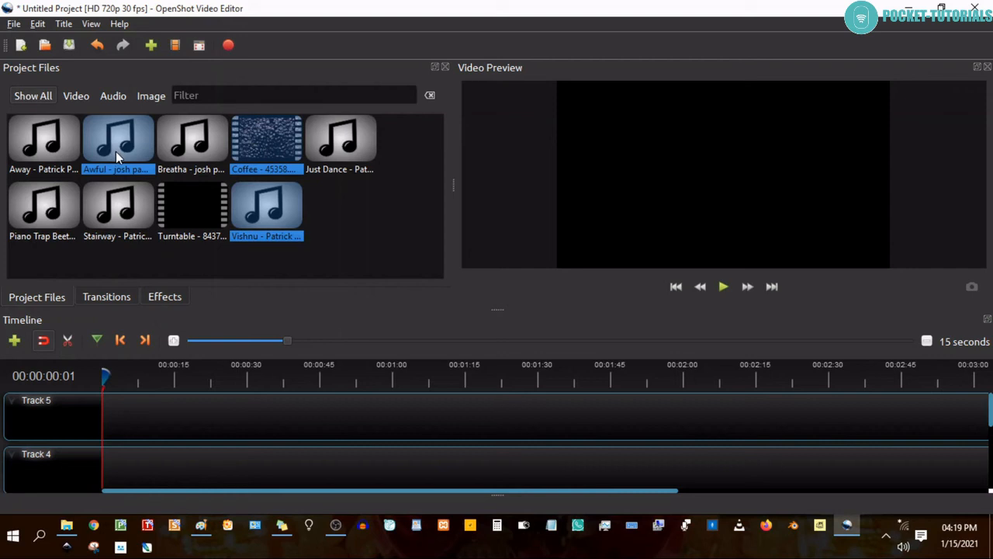
pyautogui.rightClick(116, 151)
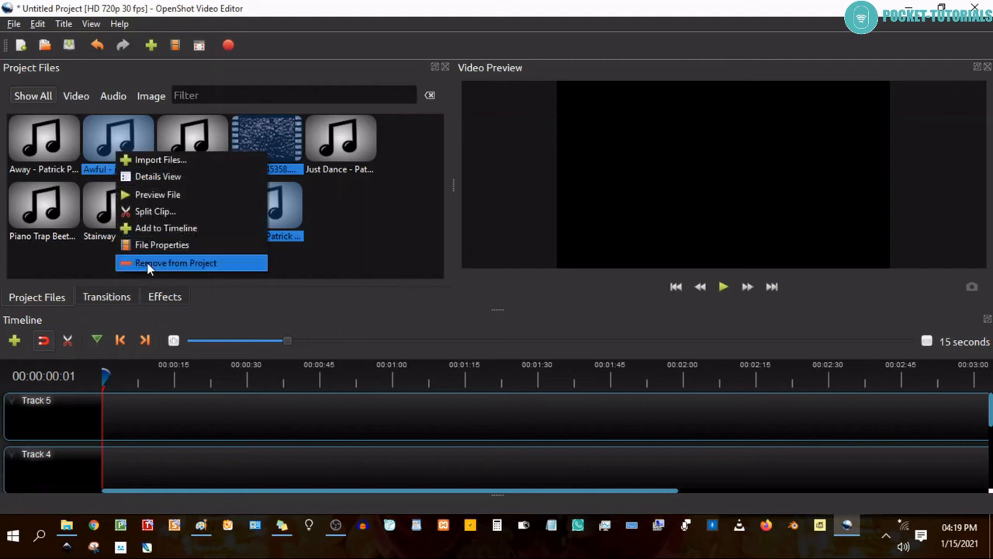
pyautogui.click(181, 263)
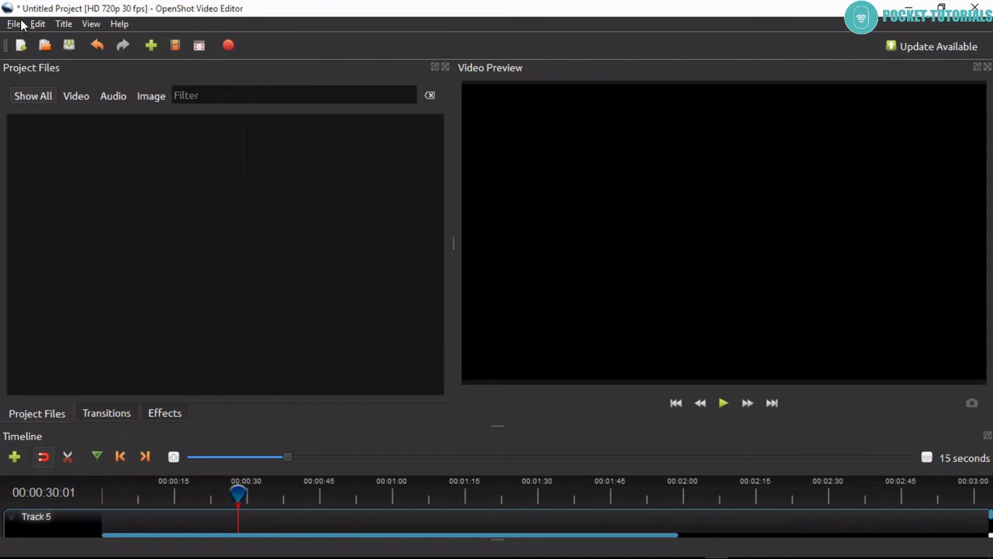
# Examine the project profile's size, frame rate and the available profiles from 4K UHD to VGA, and close the Choose Profile dialog without changing it.
pyautogui.click(15, 27)
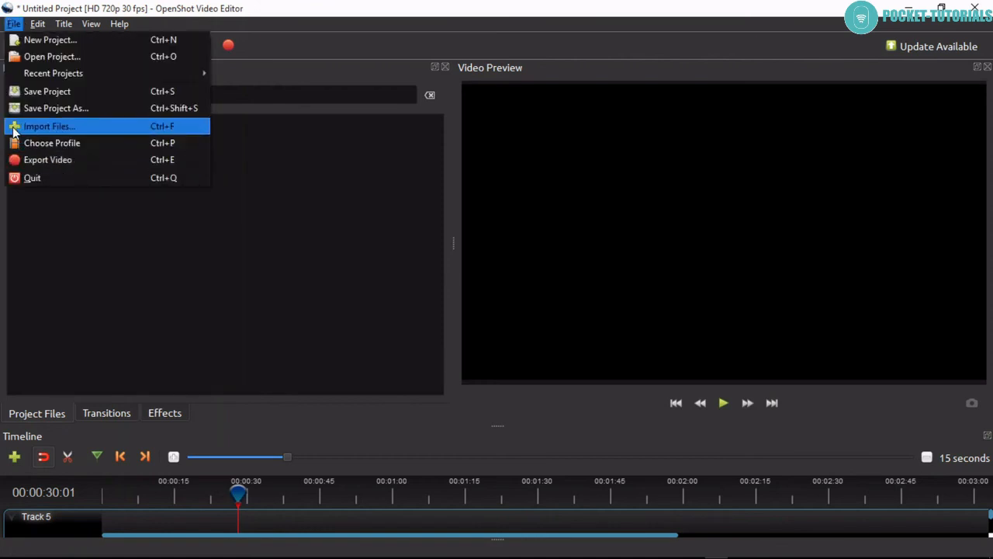
pyautogui.click(84, 145)
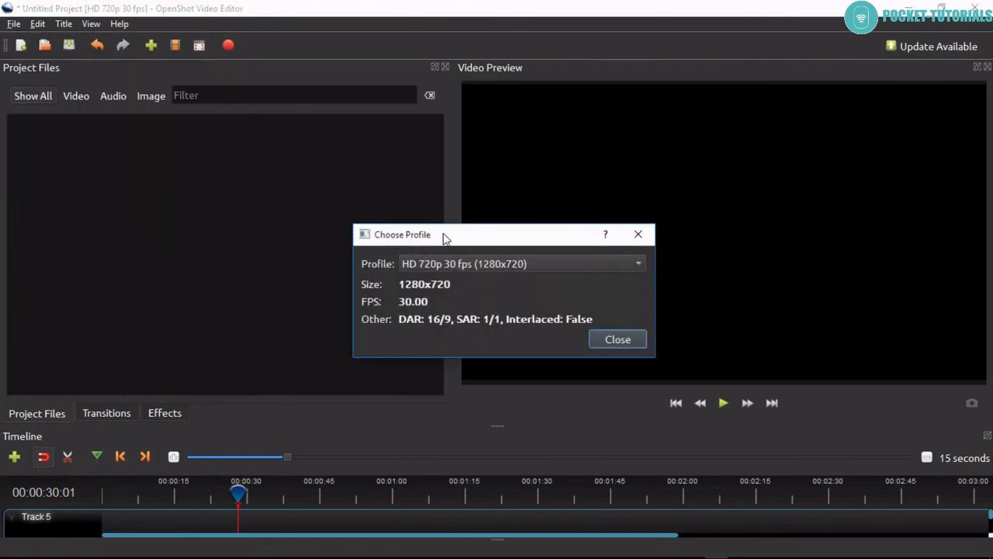
pyautogui.moveTo(443, 232); pyautogui.dragTo(441, 99)
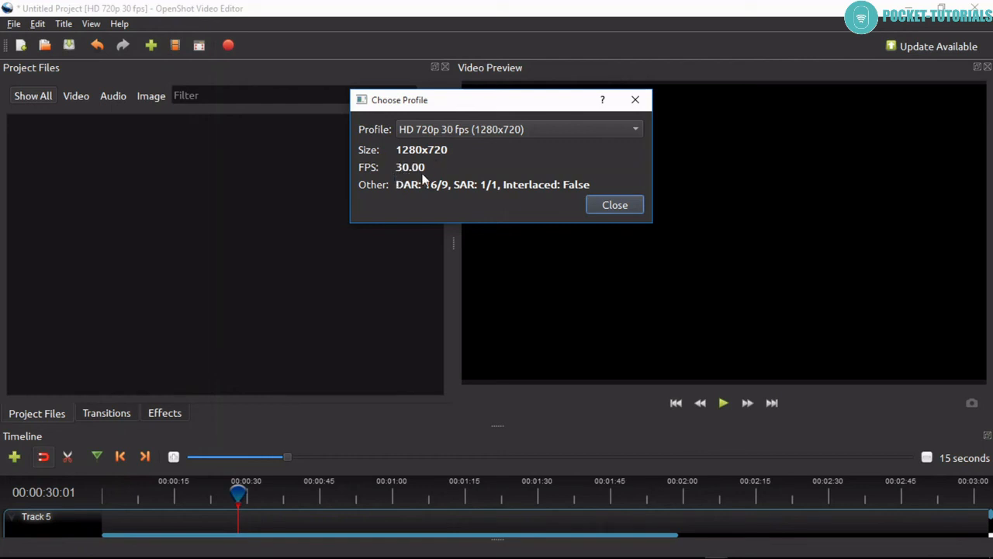
pyautogui.click(460, 131)
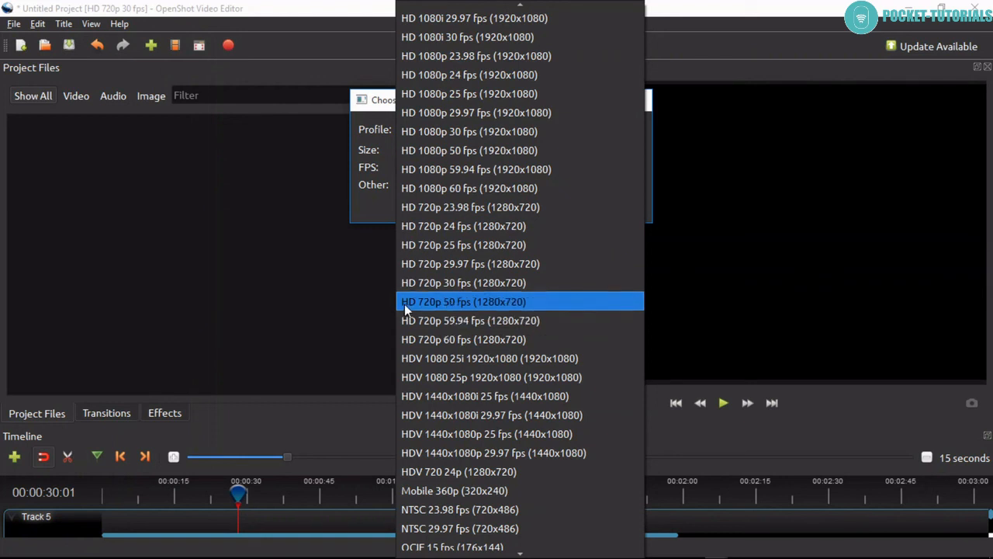
pyautogui.scroll(4, 437, 307)
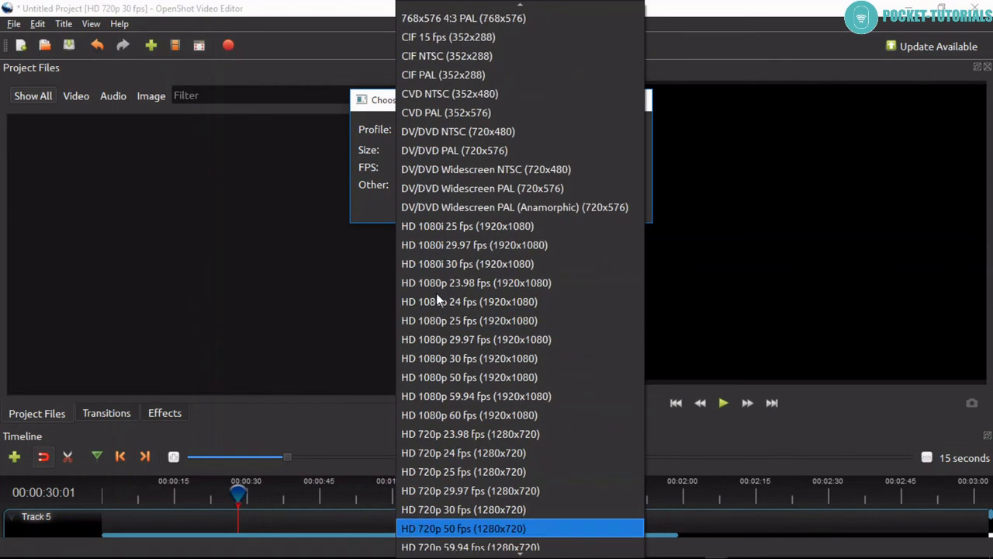
pyautogui.scroll(-8, 471, 354)
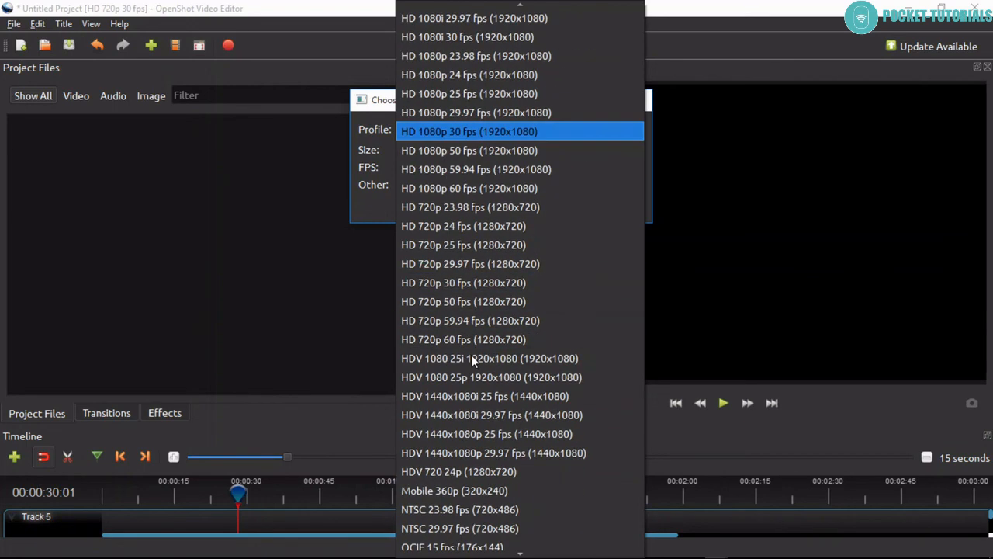
pyautogui.scroll(-1, 471, 355)
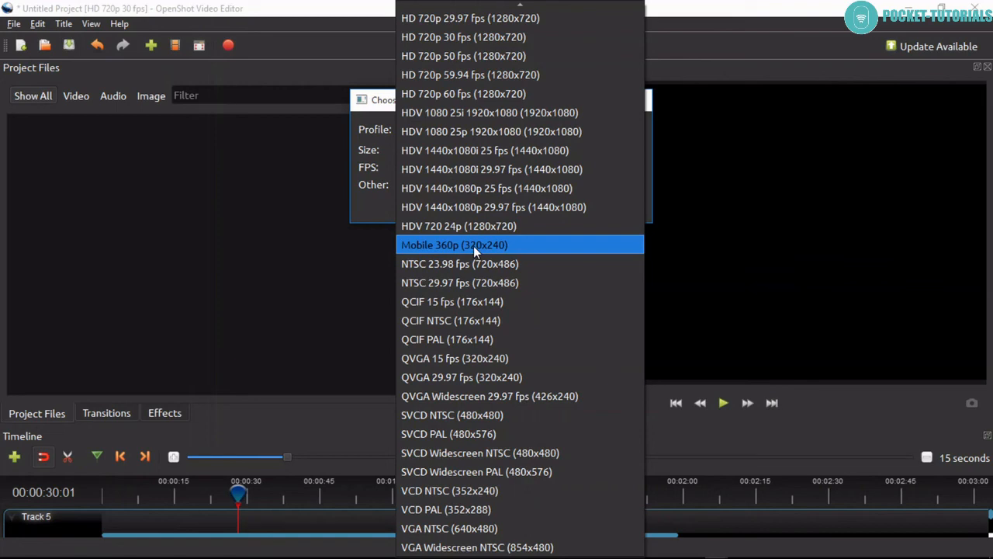
pyautogui.scroll(9, 473, 246)
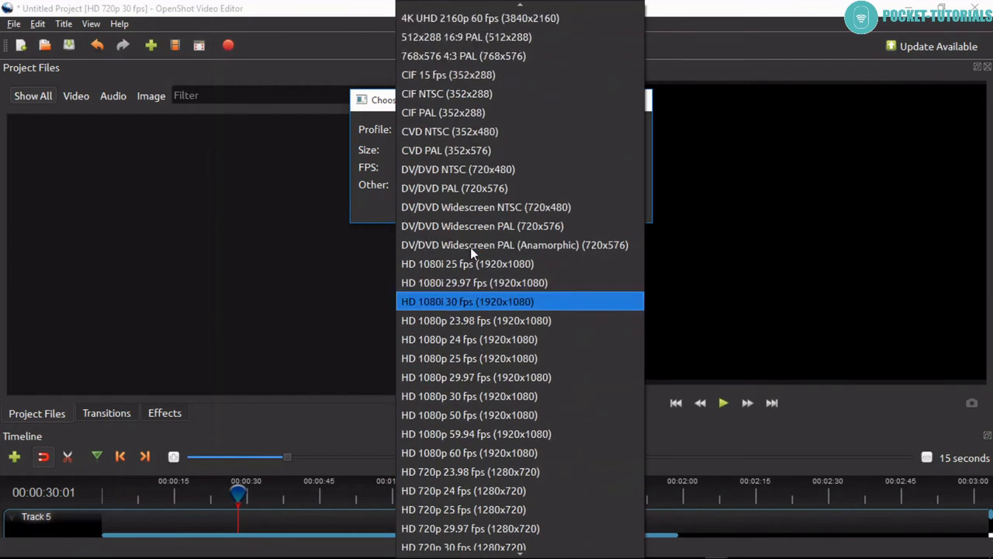
pyautogui.scroll(6, 470, 246)
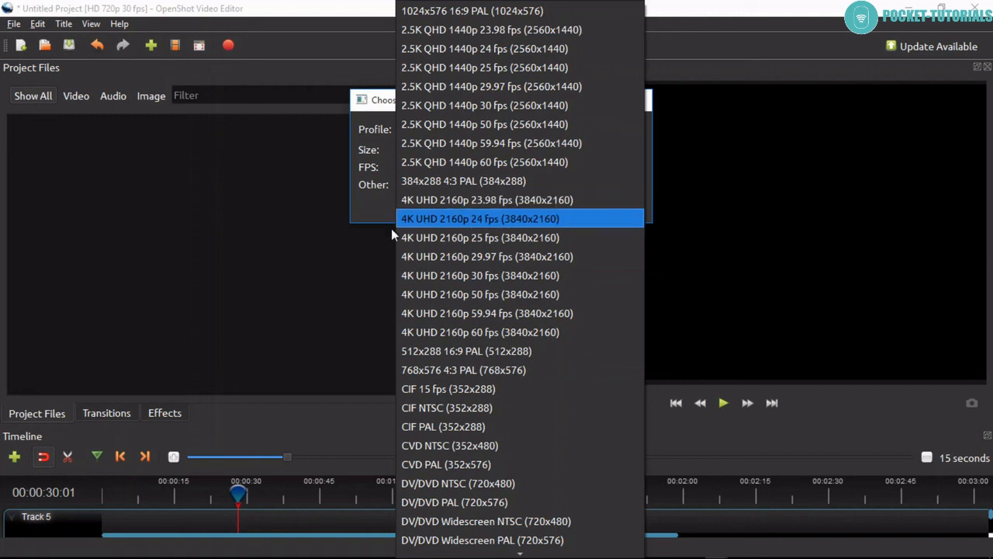
pyautogui.click(342, 265)
pyautogui.click(615, 205)
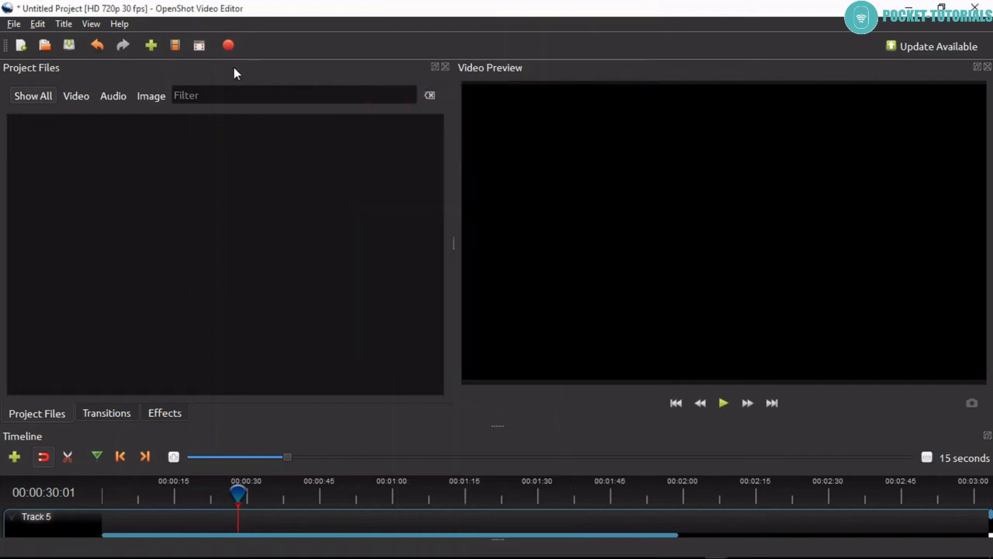
# Open the video export settings, choose the DVD profile and examine the video profiles offered for the DVD-NTSC target.
pyautogui.click(232, 48)
pyautogui.moveTo(417, 121); pyautogui.dragTo(412, 60)
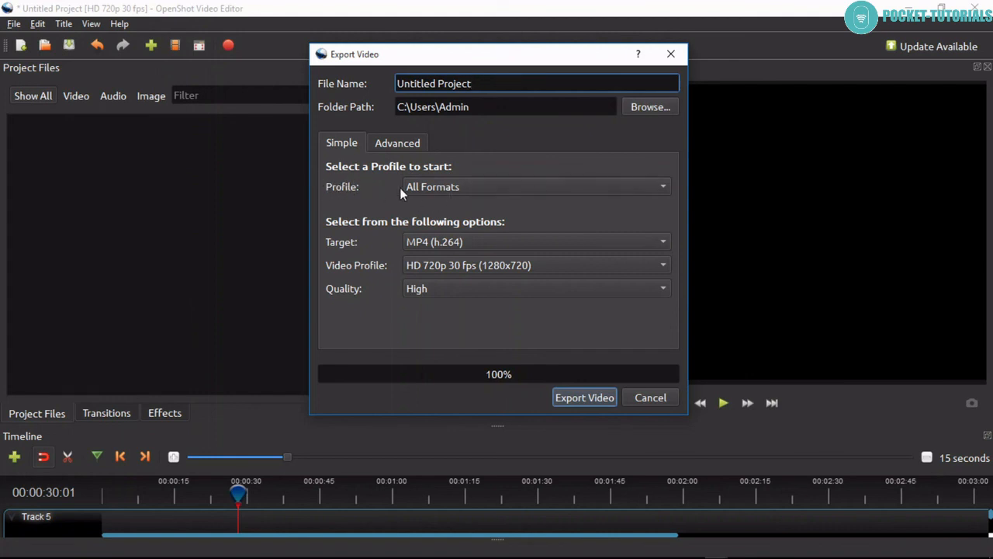
pyautogui.click(440, 188)
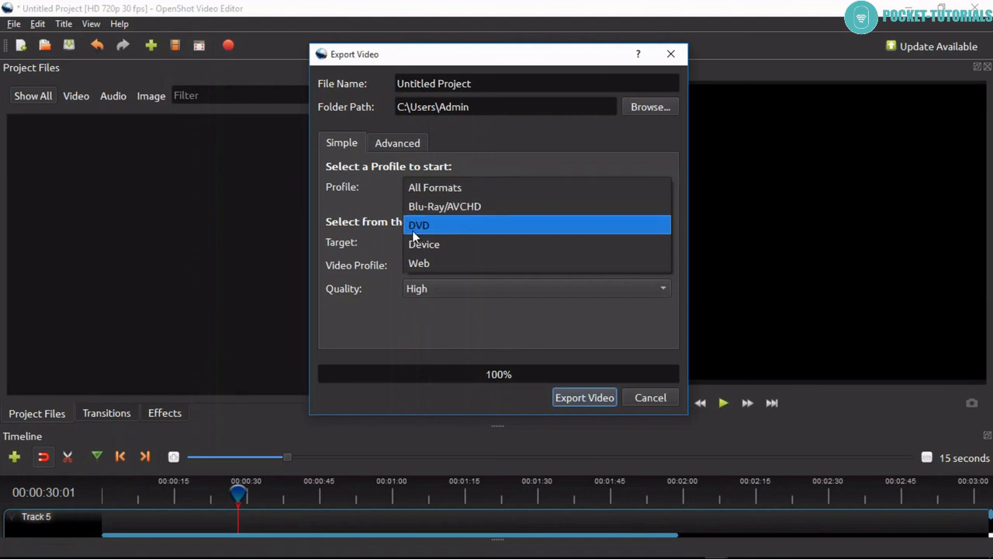
pyautogui.click(437, 227)
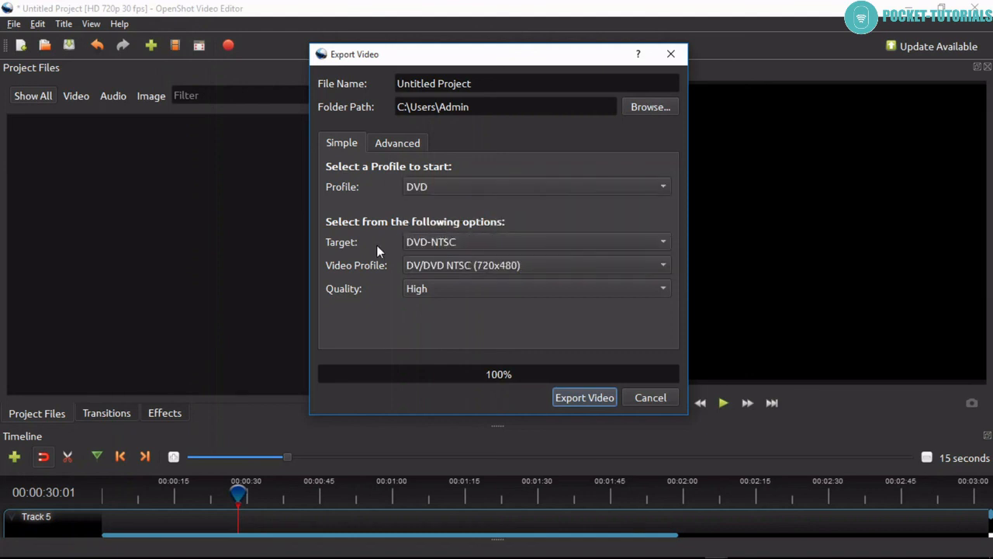
pyautogui.click(457, 266)
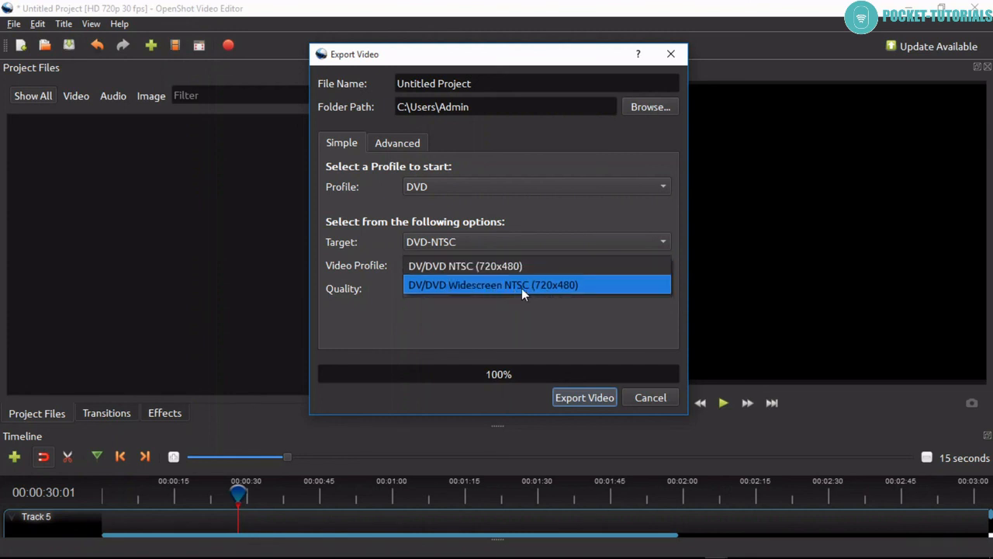
pyautogui.click(460, 324)
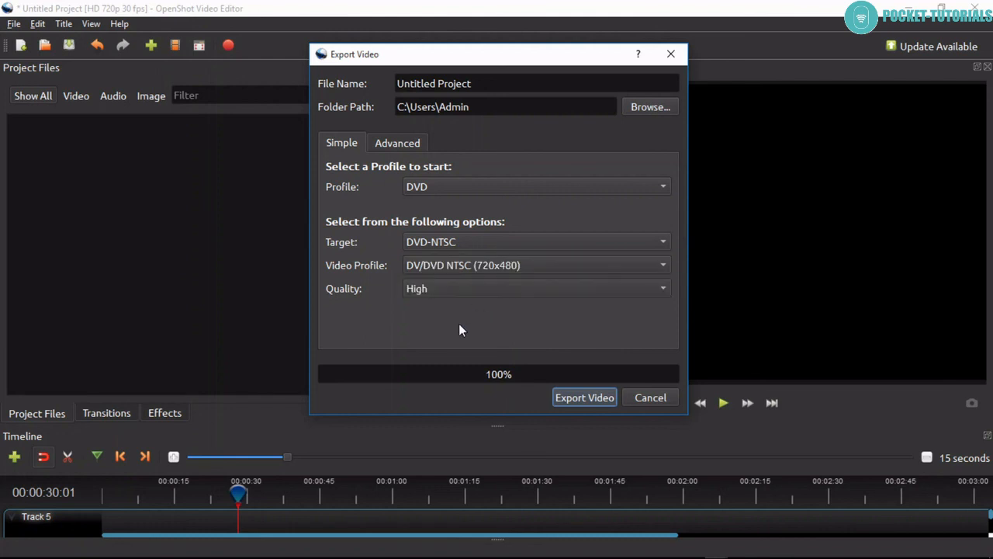
# Change the export target to DVD-PAL and check its available video profiles.
pyautogui.click(439, 245)
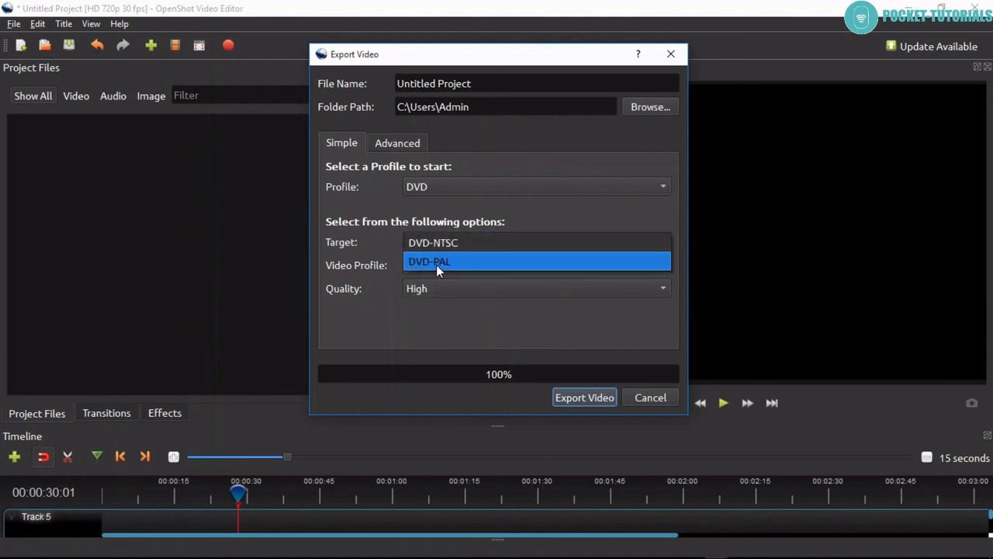
pyautogui.click(436, 265)
pyautogui.click(451, 265)
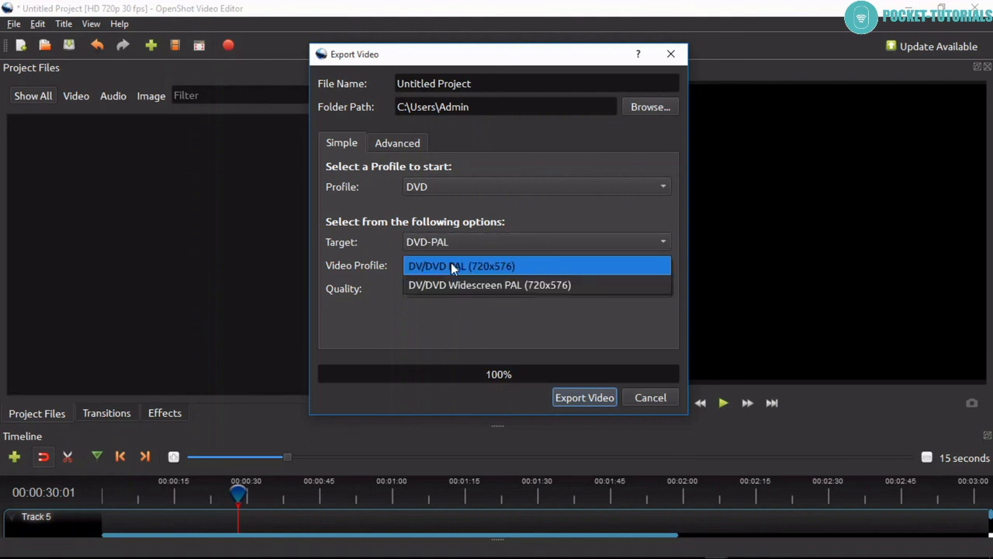
pyautogui.click(388, 267)
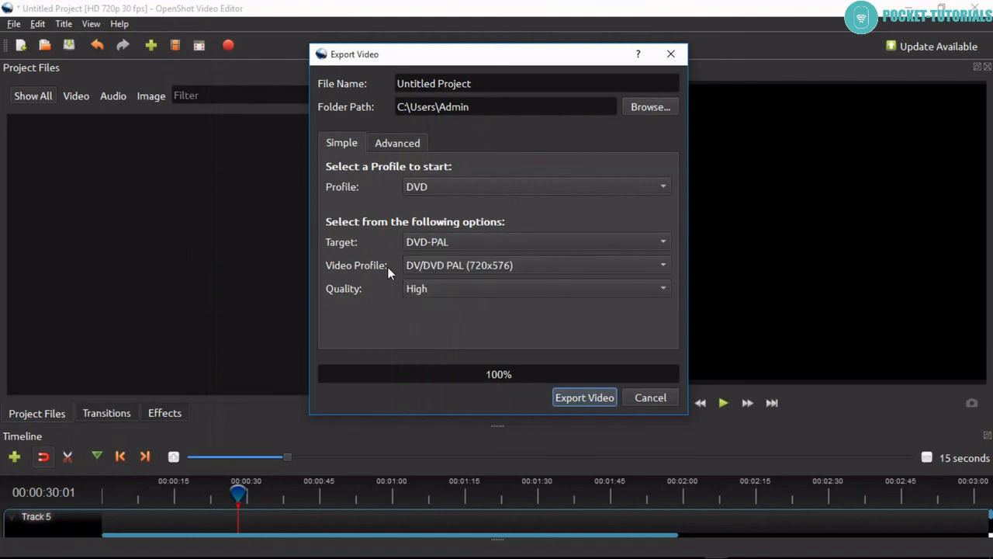
# Switch the export profile to Blu-Ray/AVCHD and check its available targets and video profiles.
pyautogui.click(423, 189)
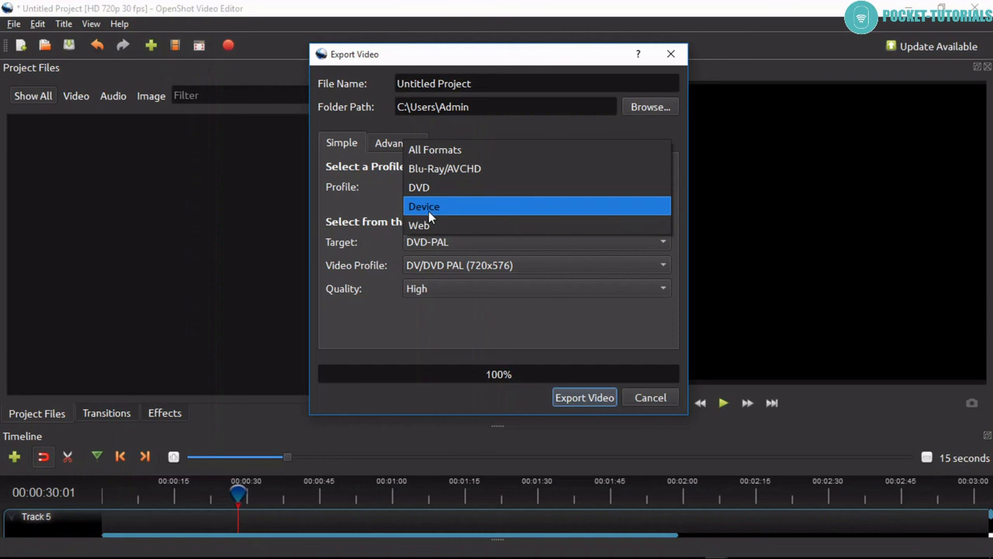
pyautogui.click(420, 170)
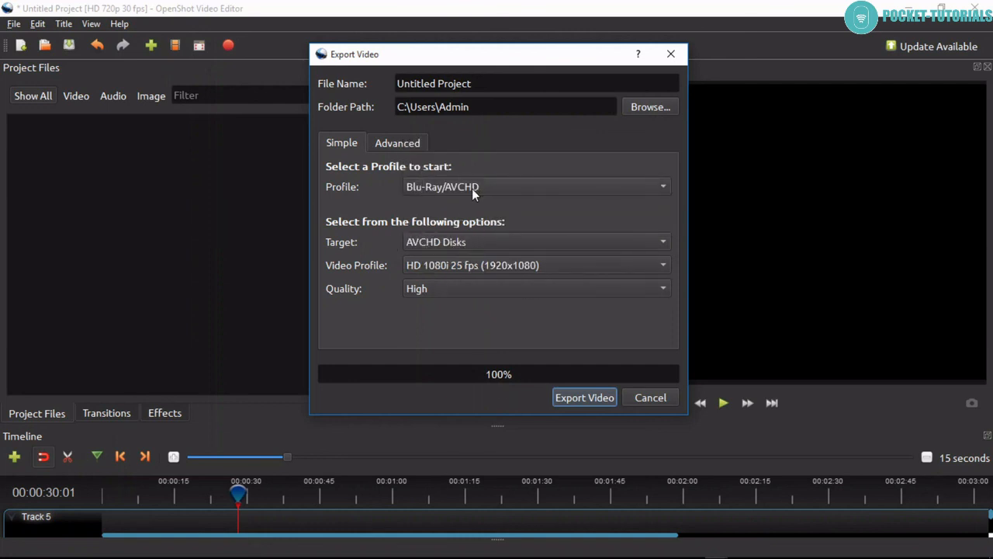
pyautogui.click(441, 242)
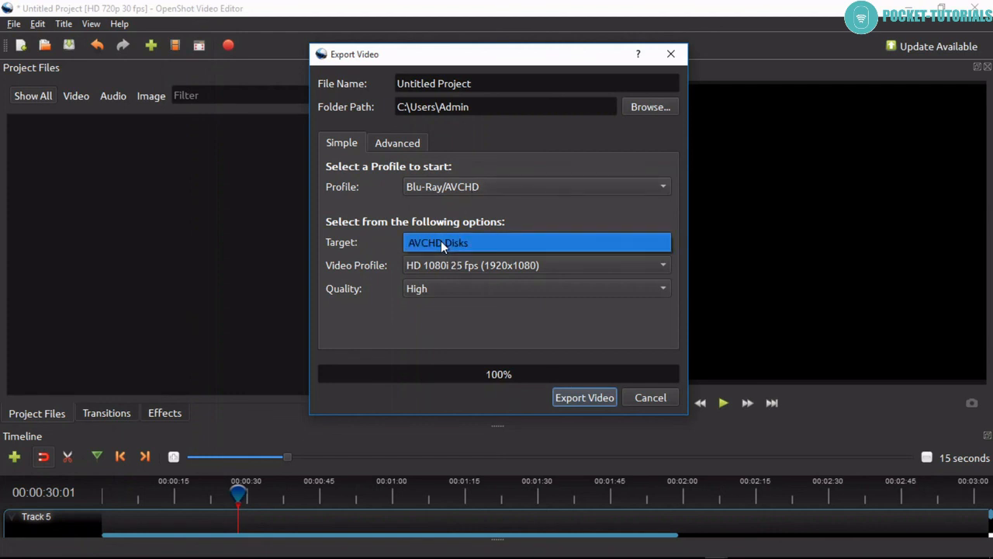
pyautogui.click(434, 266)
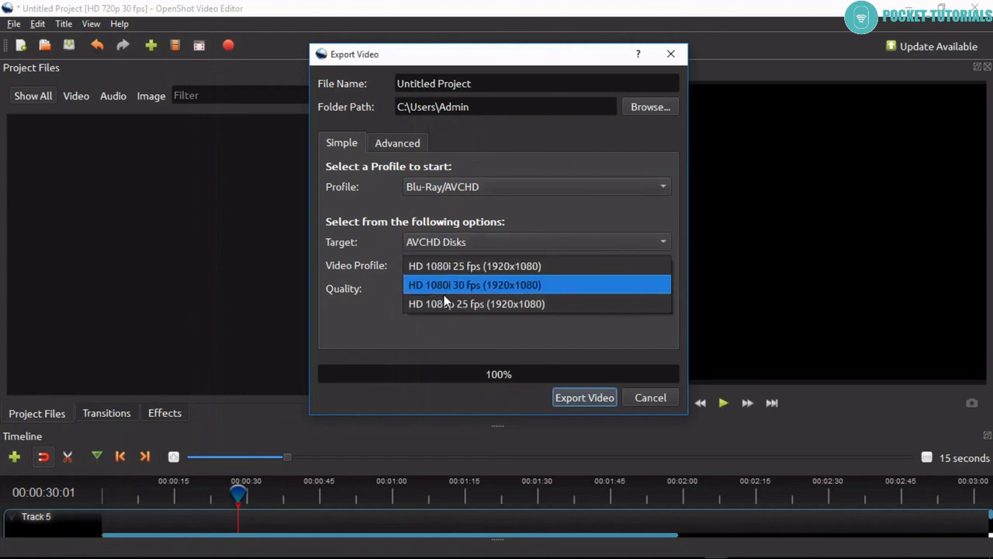
pyautogui.click(381, 247)
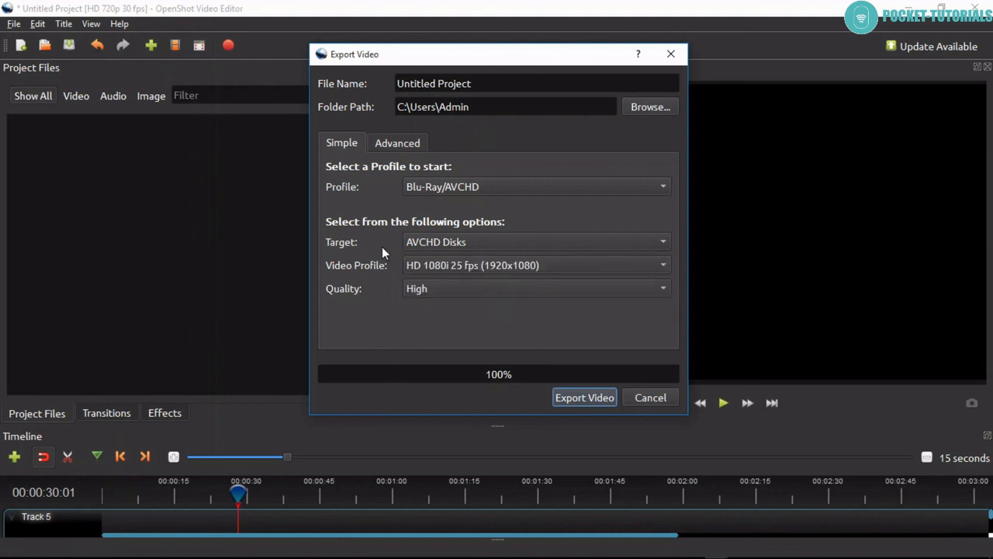
# Switch the export profile to Web and choose YouTube-HD as the target.
pyautogui.click(447, 188)
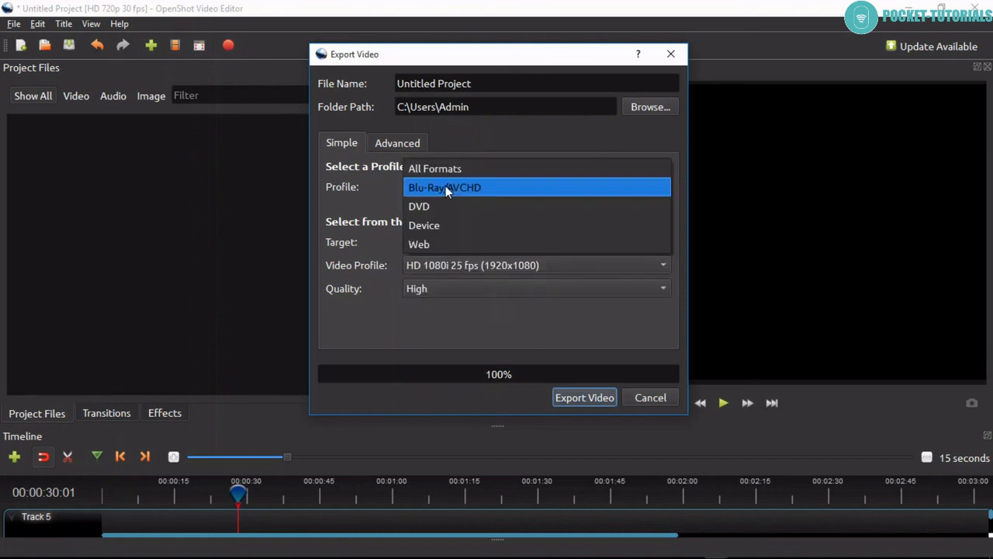
pyautogui.click(431, 246)
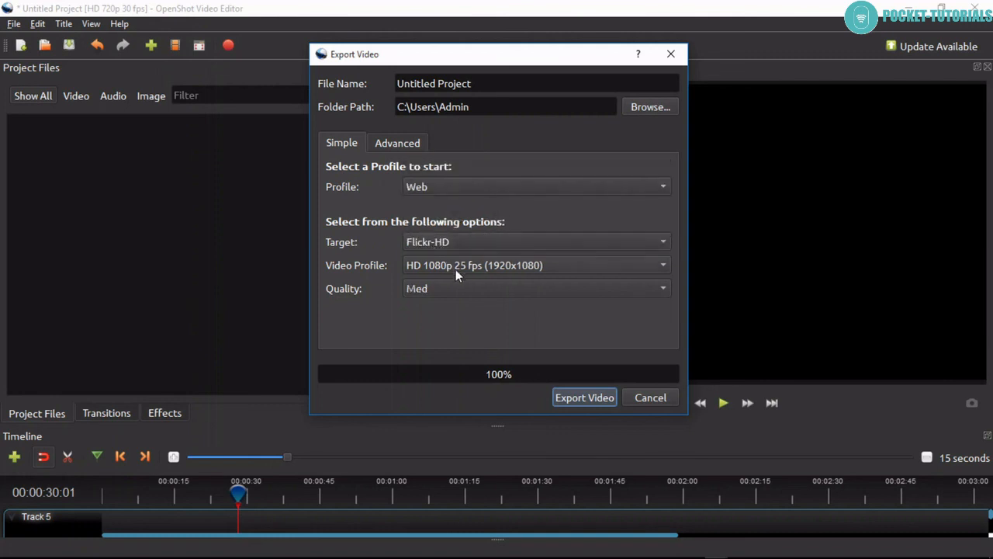
pyautogui.click(451, 242)
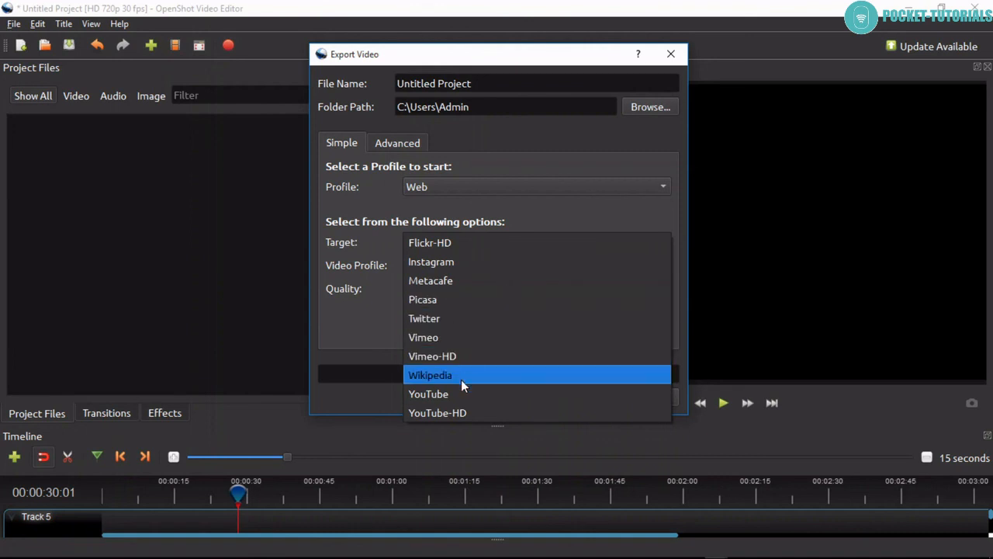
pyautogui.click(438, 414)
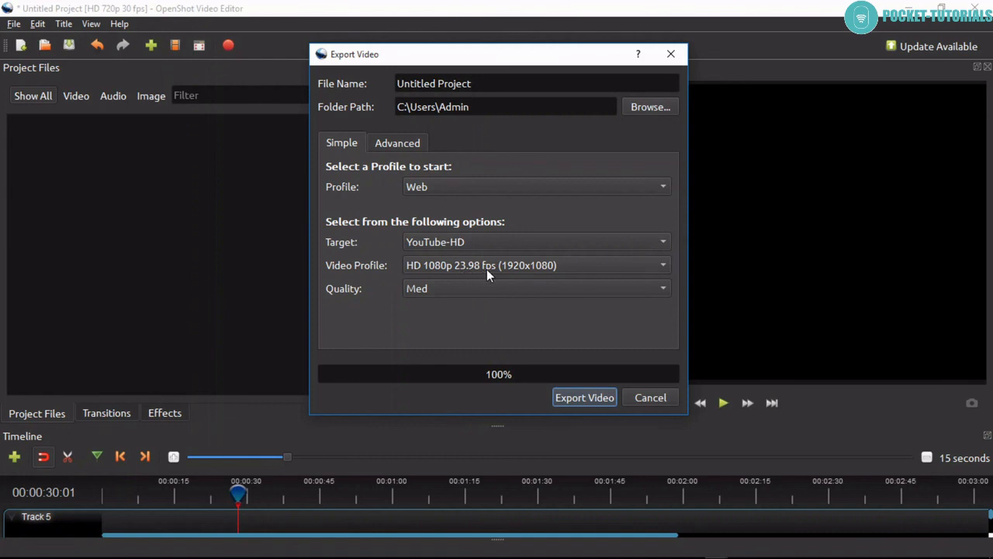
# Set the video profile to HD 1080p 30 fps (1920x1080) and the export quality to High.
pyautogui.click(439, 269)
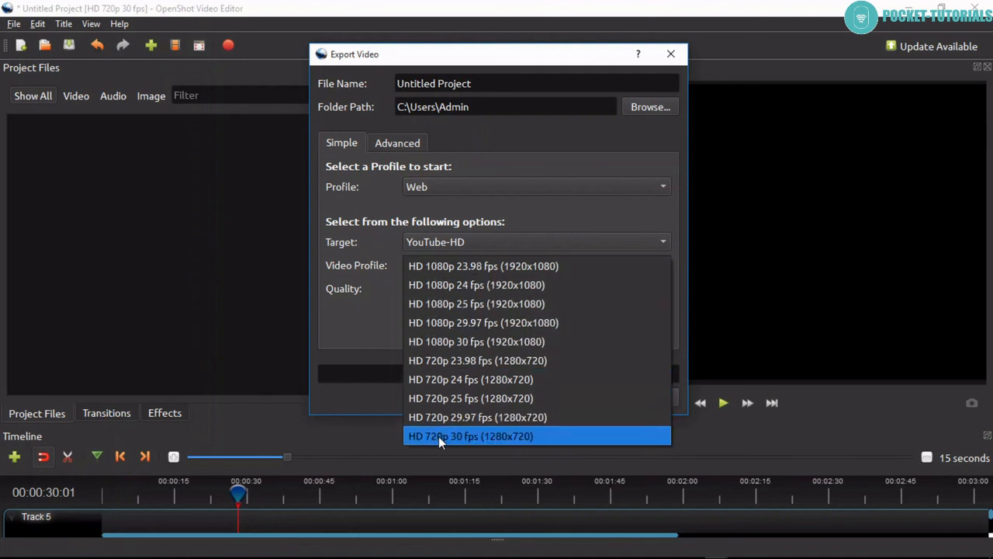
pyautogui.click(461, 340)
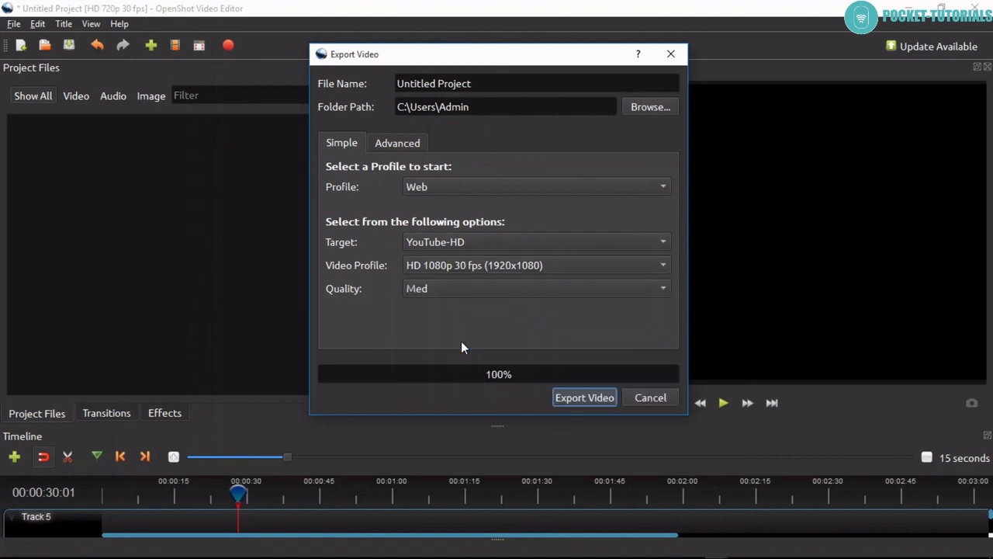
pyautogui.click(440, 293)
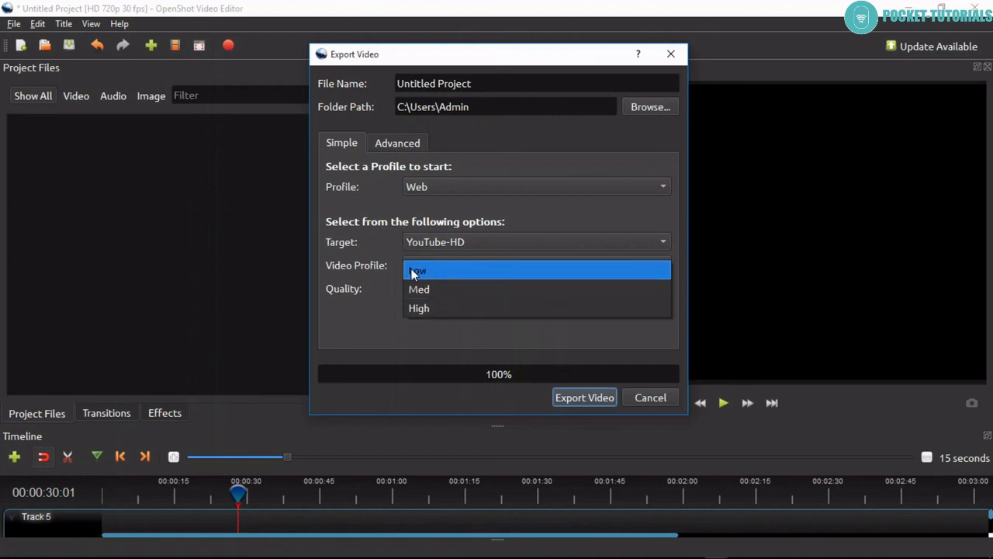
pyautogui.click(452, 310)
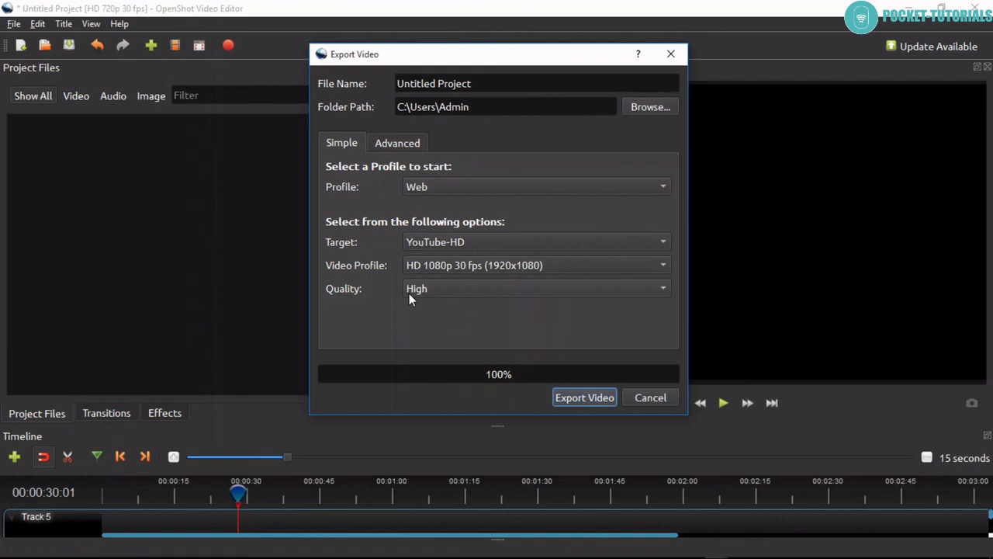
# Examine the advanced export options: the available Export To types and the start and end frame fields.
pyautogui.click(394, 143)
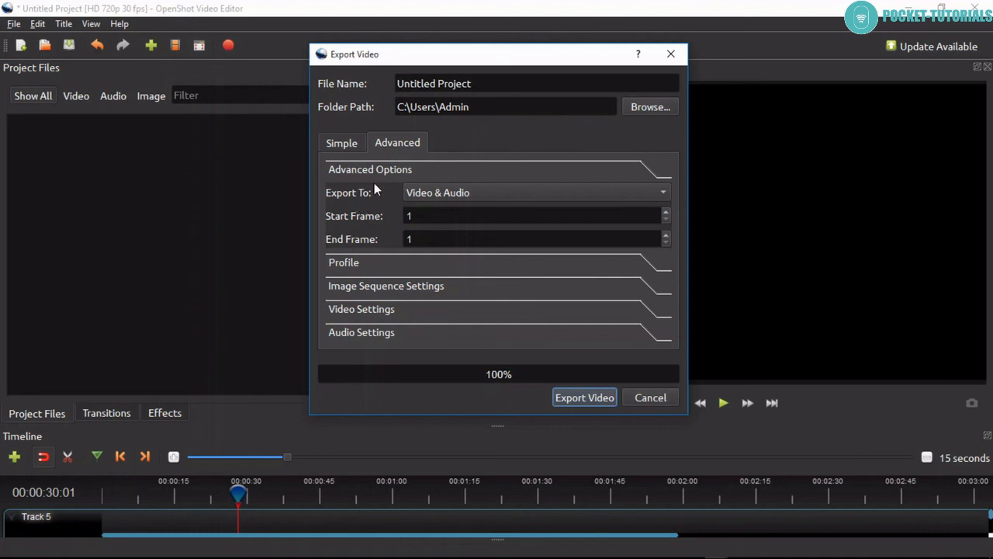
pyautogui.click(457, 195)
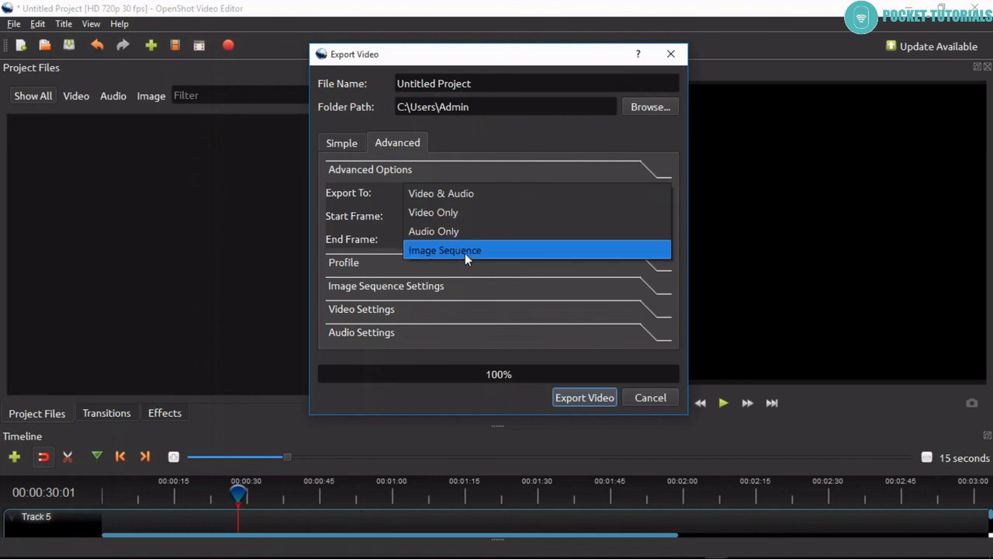
pyautogui.click(366, 223)
pyautogui.press('Tab')
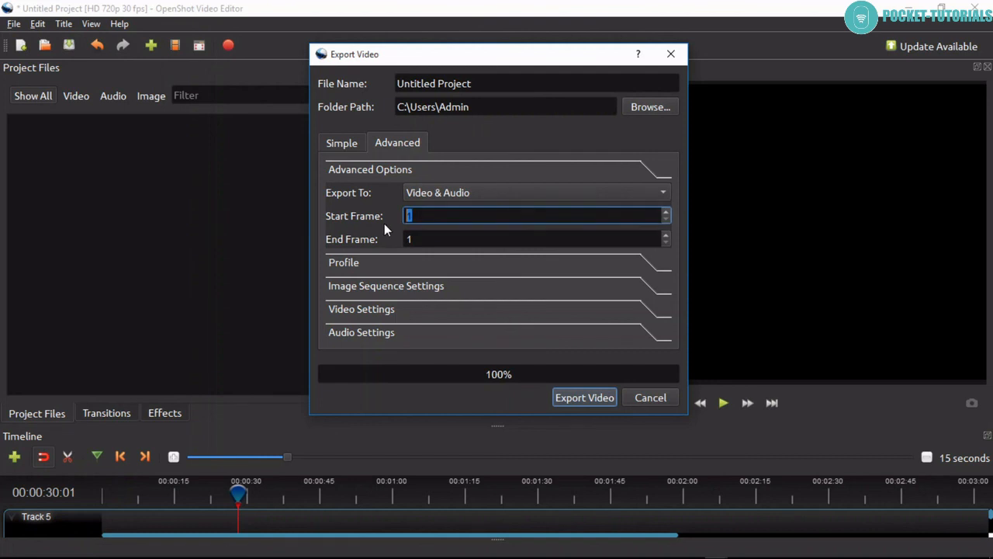
pyautogui.press('Tab')
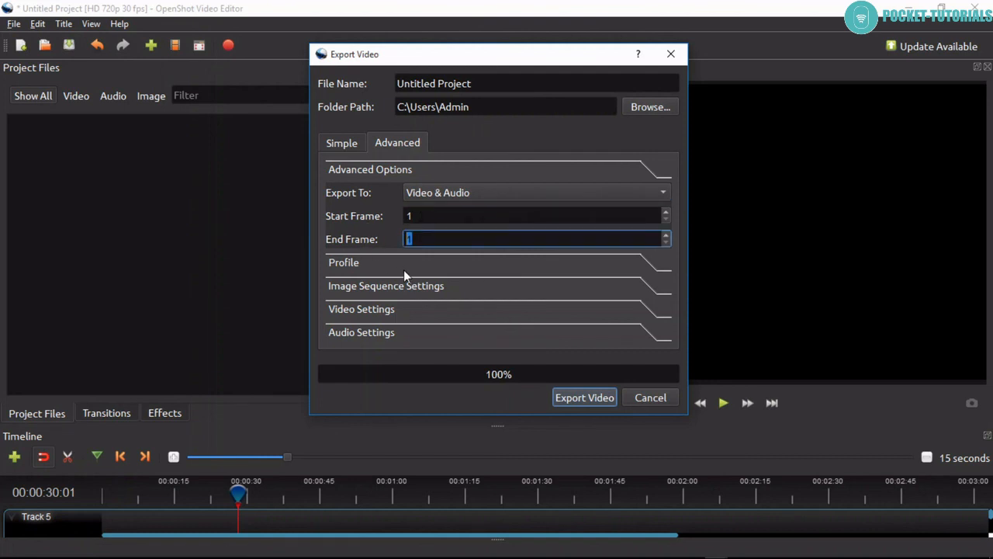
# Examine the advanced profile settings, including the aspect ratio and frame rate of the export.
pyautogui.click(368, 265)
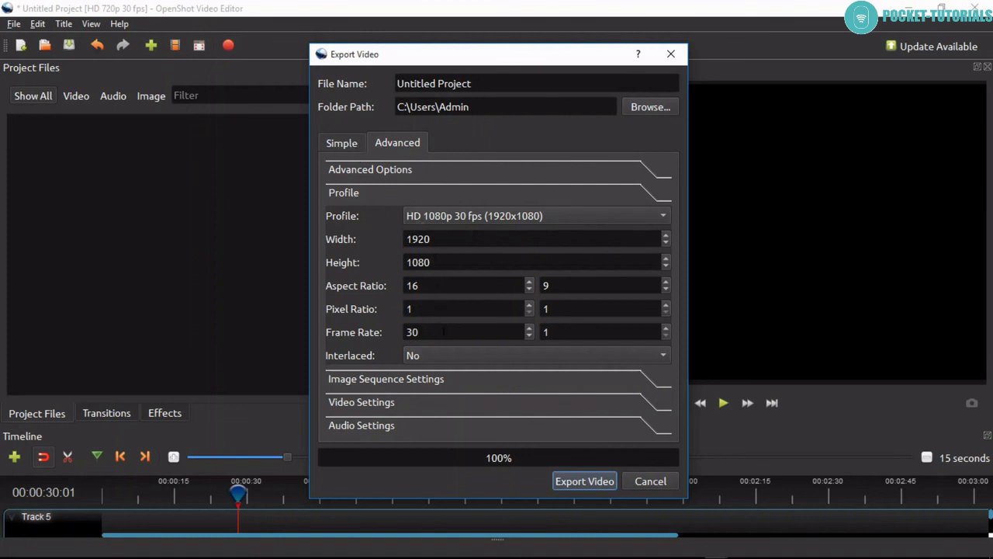
pyautogui.doubleClick(432, 287)
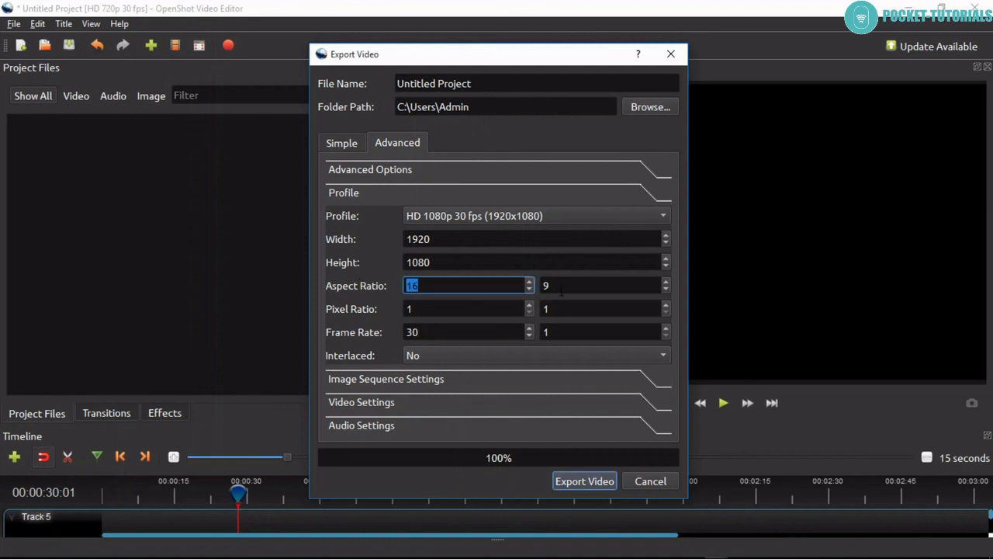
pyautogui.press('Tab')
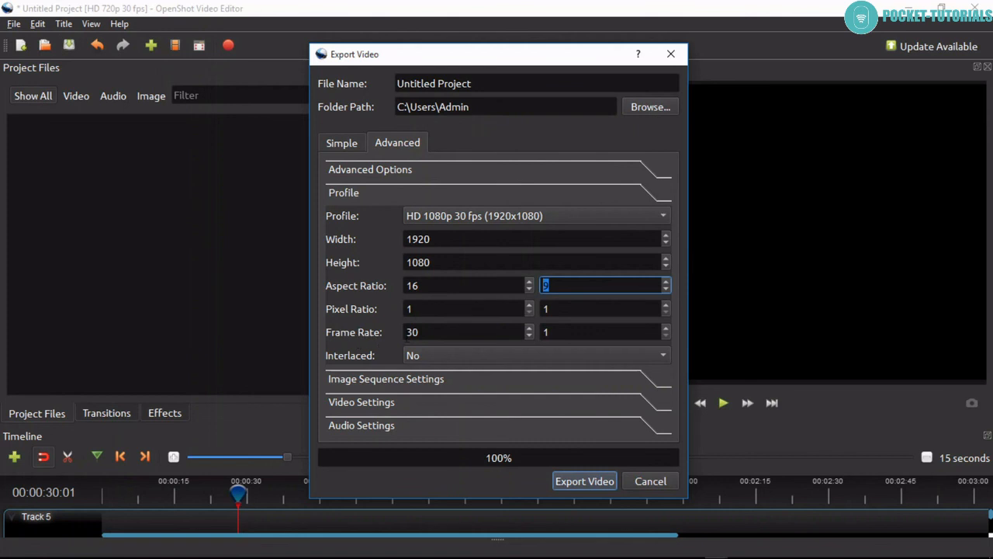
pyautogui.doubleClick(427, 332)
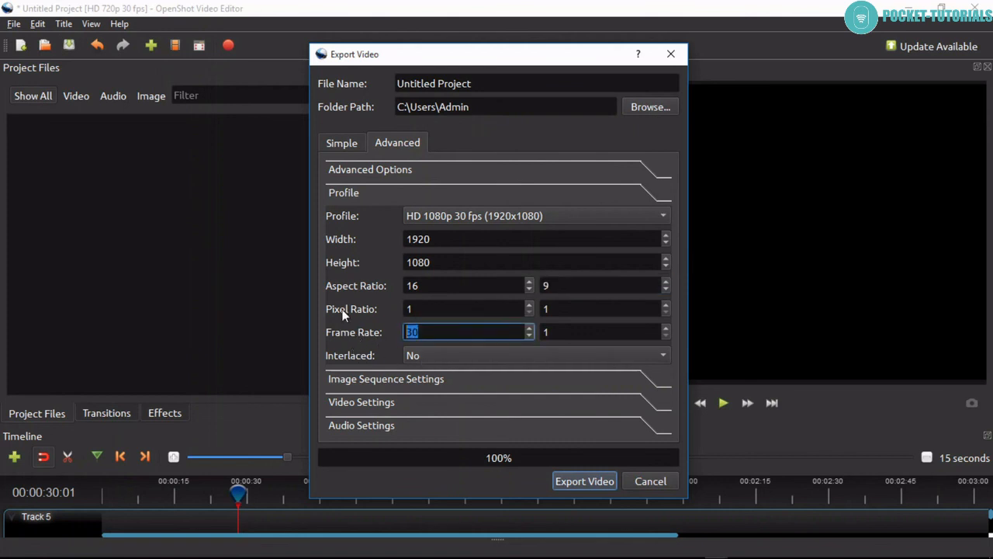
# Review the image format in the image sequence settings and the format and codec in the video settings.
pyautogui.click(407, 378)
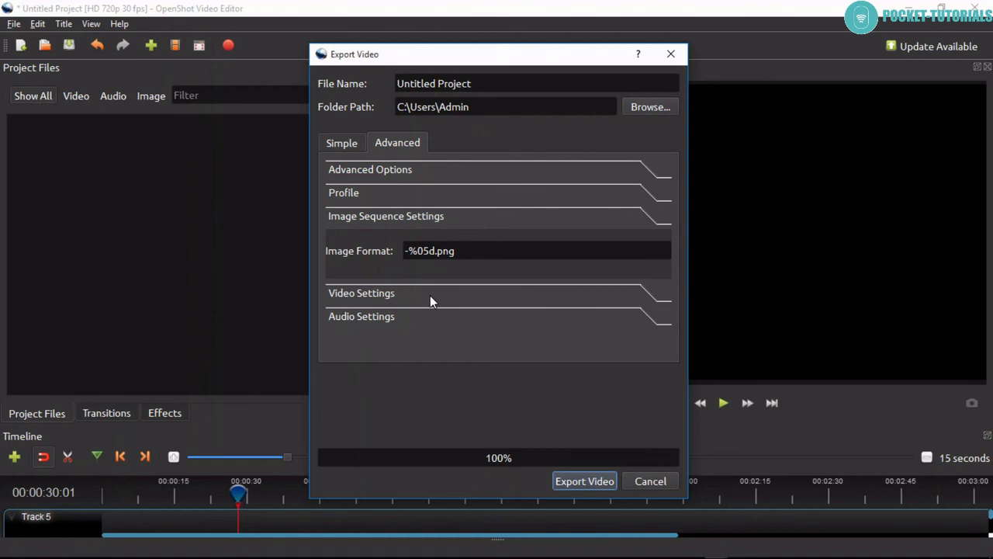
pyautogui.moveTo(468, 250); pyautogui.dragTo(404, 250)
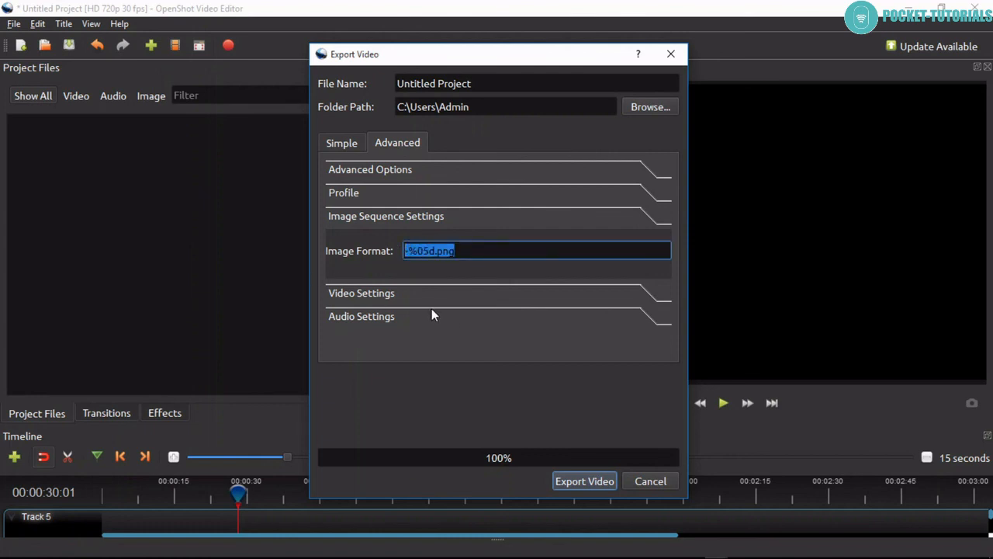
pyautogui.click(407, 299)
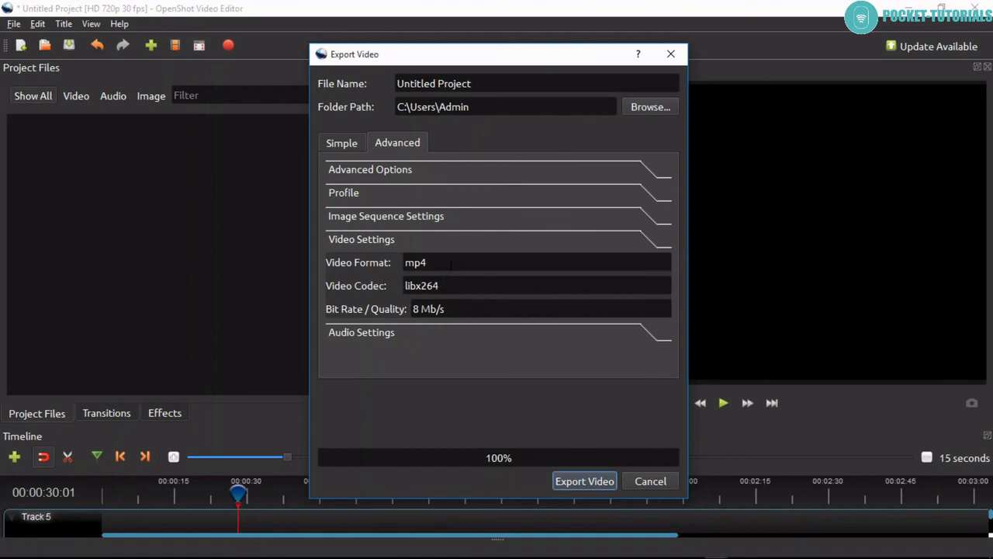
pyautogui.moveTo(445, 262); pyautogui.dragTo(403, 263)
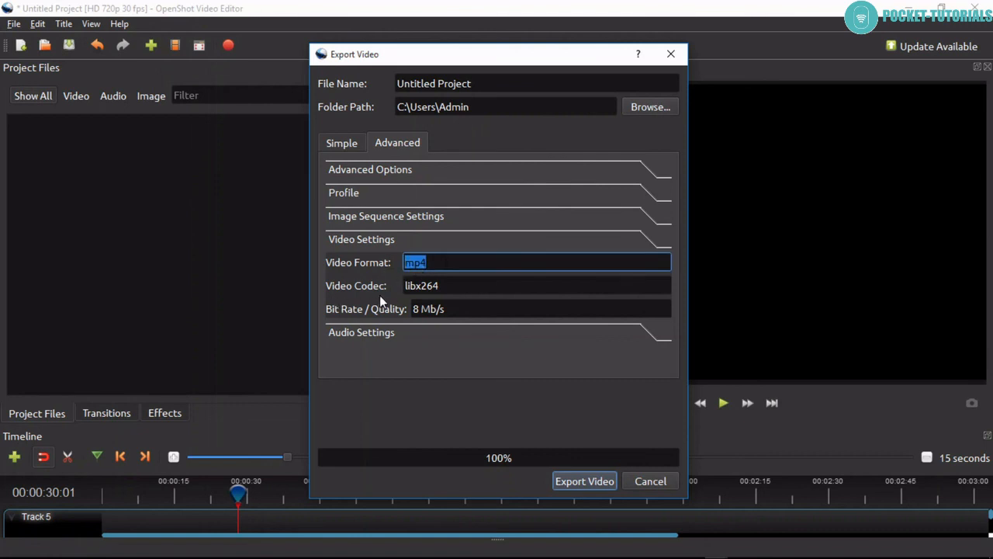
pyautogui.moveTo(442, 285); pyautogui.dragTo(417, 285)
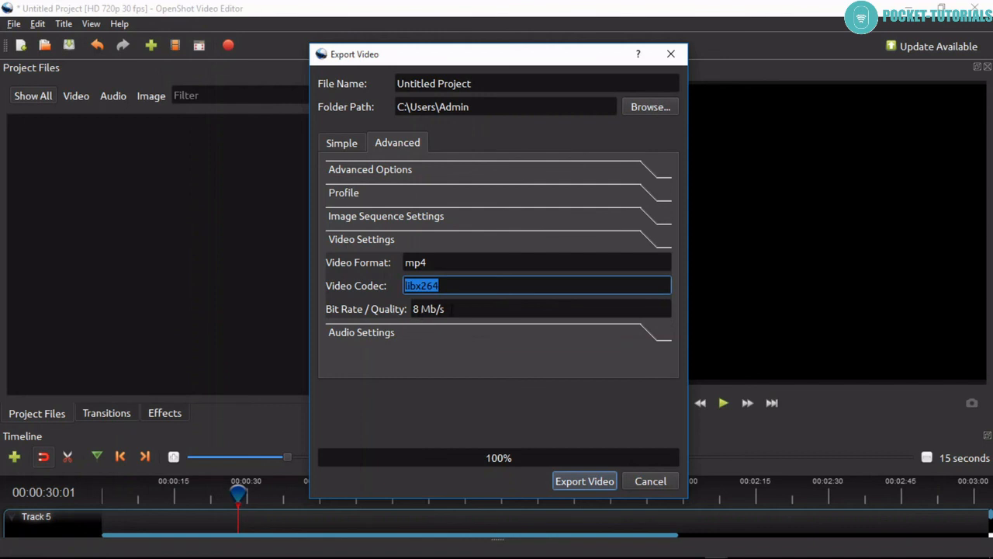
# Examine the export's audio settings and the available channel layouts, keeping the current layout.
pyautogui.click(379, 333)
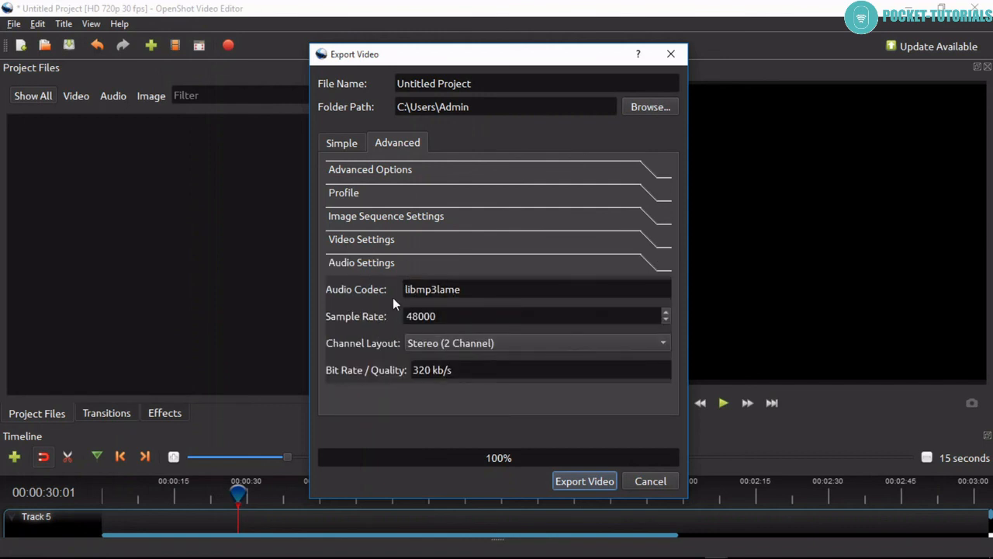
pyautogui.click(425, 346)
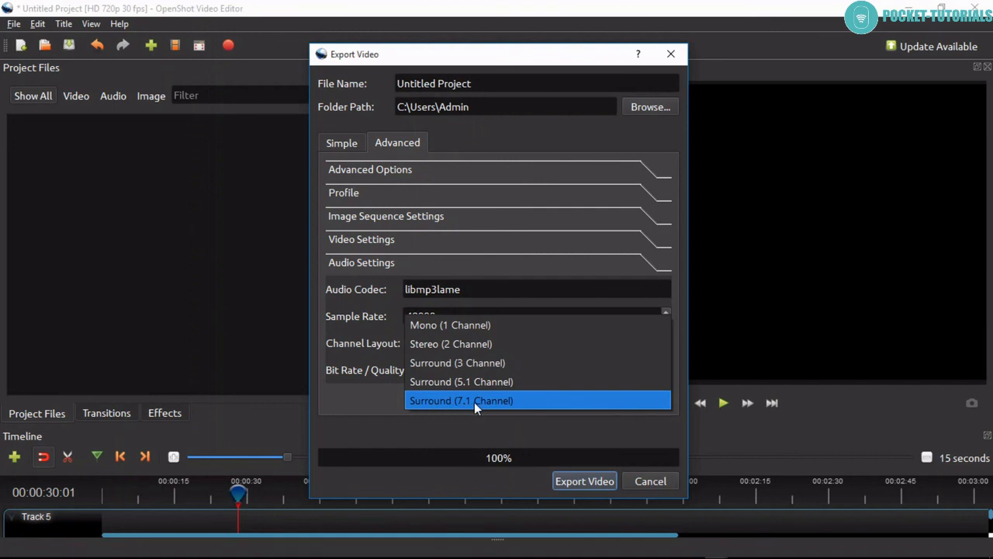
pyautogui.click(367, 352)
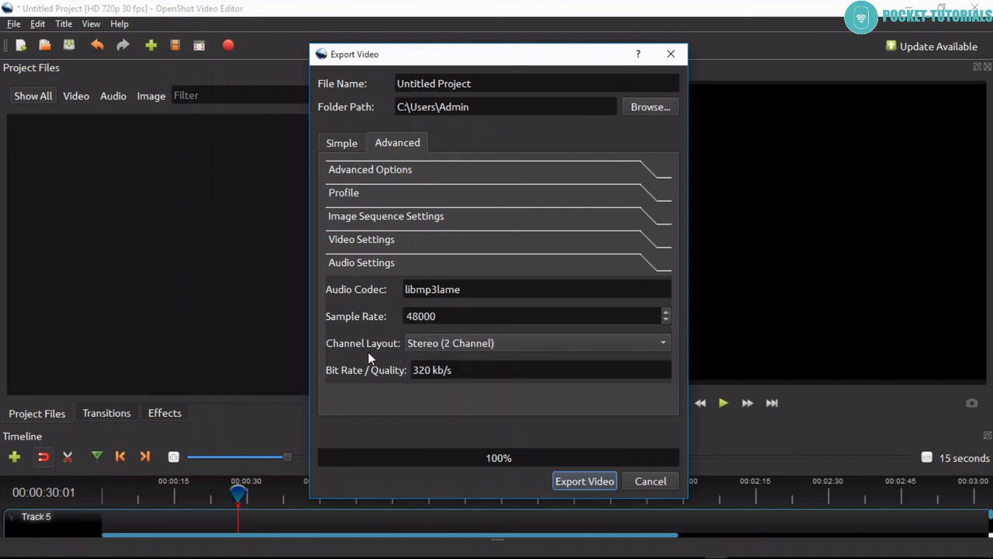